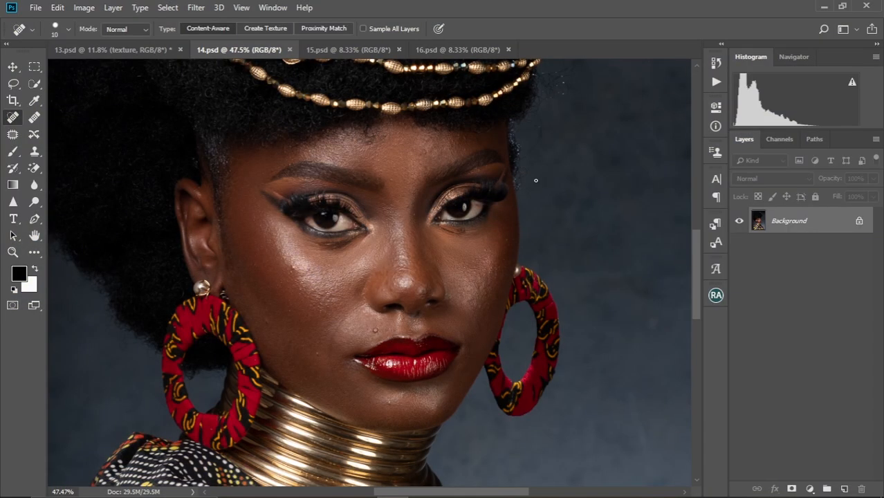
# Step: Examine the whole portrait and the facial skin up close for blemishes
pyautogui.hotkey('ctrl', '0')
pyautogui.hotkey('ctrl', '-')
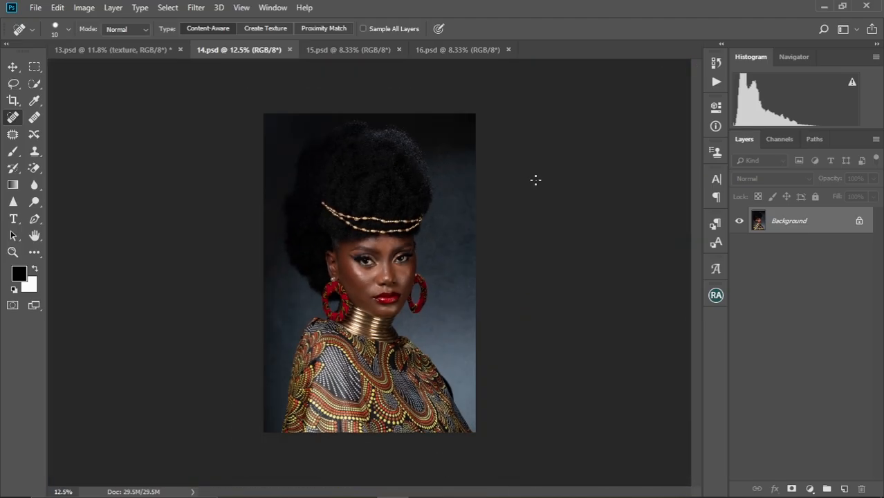
pyautogui.hotkey('ctrl', '+')
pyautogui.hotkey('ctrl', '+')
pyautogui.hotkey('ctrl', '+')
pyautogui.hotkey('ctrl', '+')
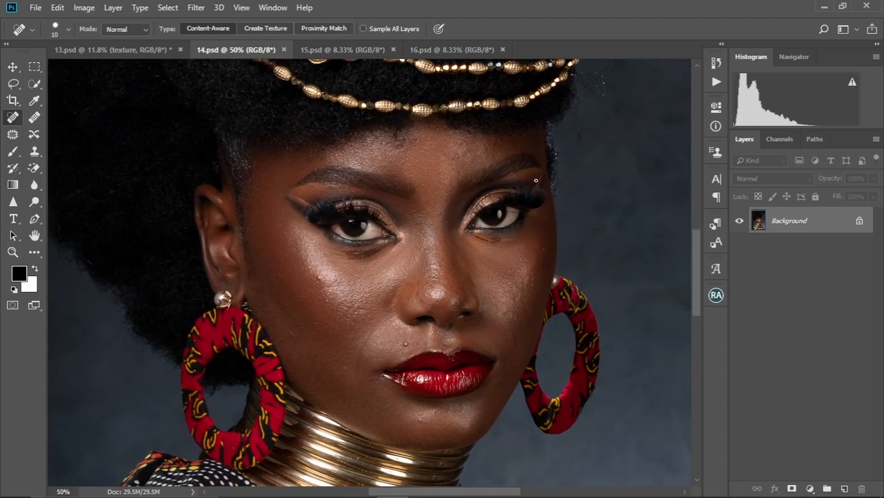
pyautogui.scroll(3, 480, 245)
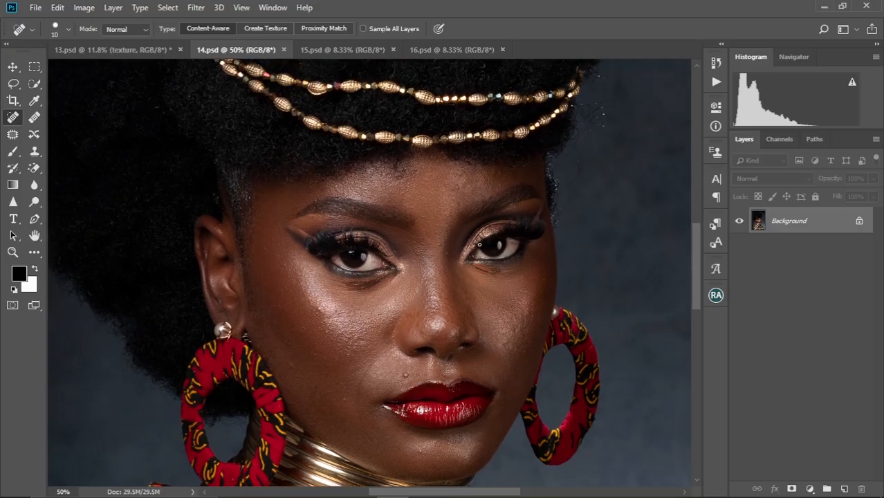
pyautogui.scroll(-2, 479, 244)
pyautogui.scroll(2, 480, 244)
pyautogui.scroll(-1, 480, 245)
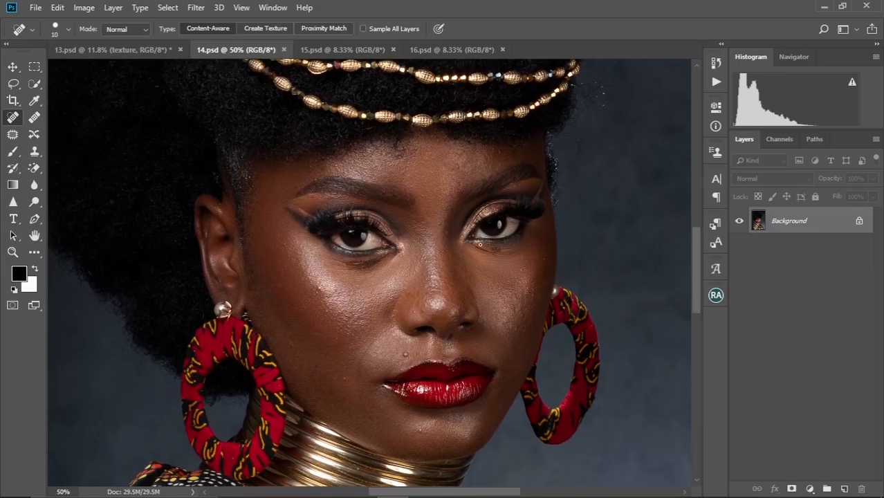
# Step: Duplicate the Background layer and remove the mole above the upper lip with the Patch tool
pyautogui.hotkey('ctrl', 'j')
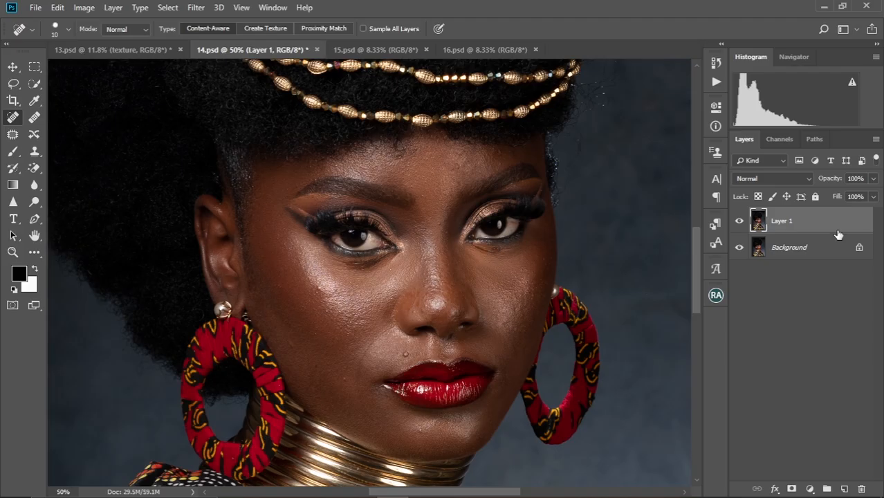
pyautogui.click(12, 135)
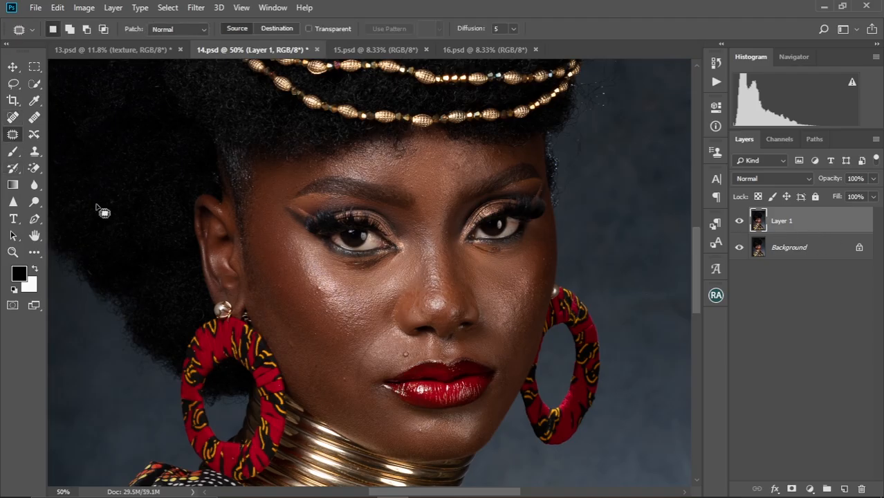
pyautogui.scroll(2, 324, 278)
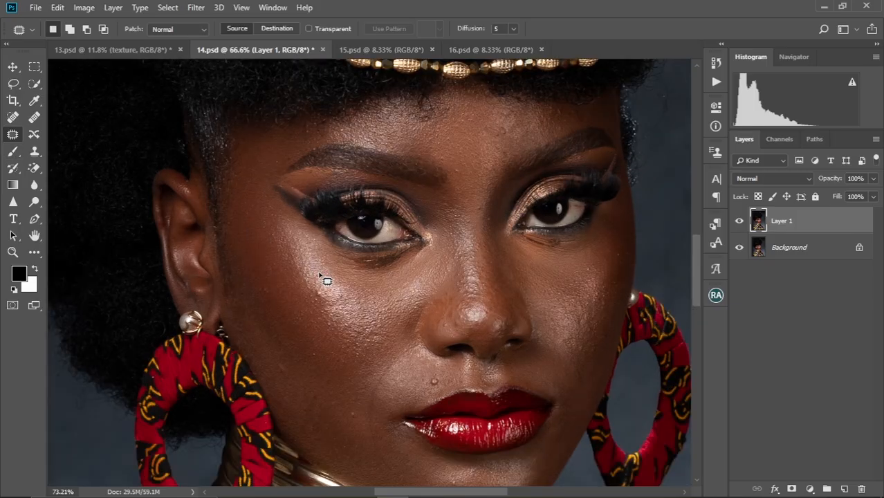
pyautogui.scroll(2, 326, 279)
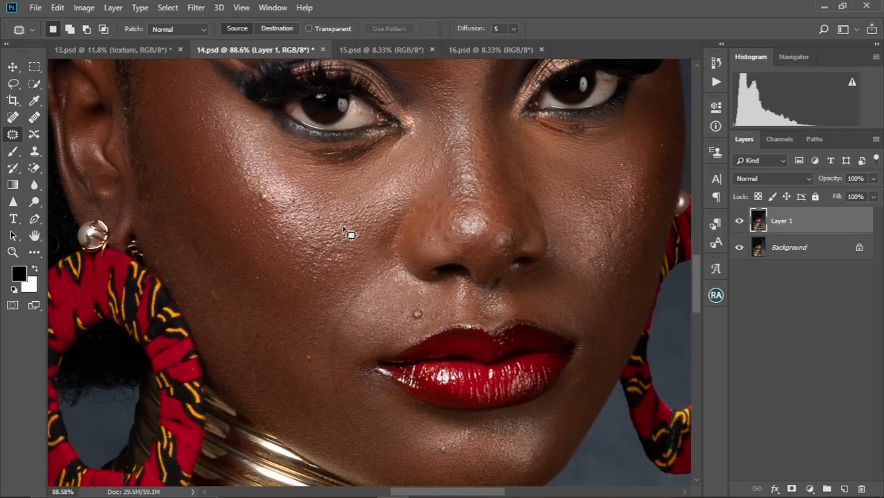
pyautogui.scroll(1, 368, 284)
pyautogui.scroll(-2, 387, 225)
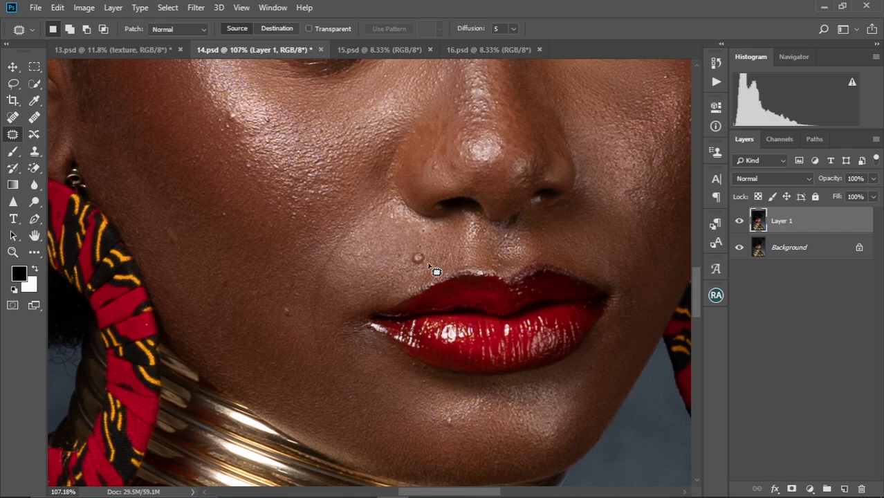
pyautogui.moveTo(427, 261)
pyautogui.mouseDown()
pyautogui.moveTo(415, 262)
pyautogui.moveTo(422, 274)
pyautogui.moveTo(404, 250)
pyautogui.mouseUp()
pyautogui.hotkey('ctrl', 'd')
# Step: Patch out the small spots on the lower cheek between the mouth corner and the pearl earring
pyautogui.moveTo(329, 257); pyautogui.dragTo(415, 247)
pyautogui.moveTo(368, 300); pyautogui.dragTo(370, 300)
pyautogui.moveTo(376, 303); pyautogui.dragTo(379, 296)
pyautogui.hotkey('ctrl', 'd')
pyautogui.moveTo(310, 282); pyautogui.dragTo(340, 372)
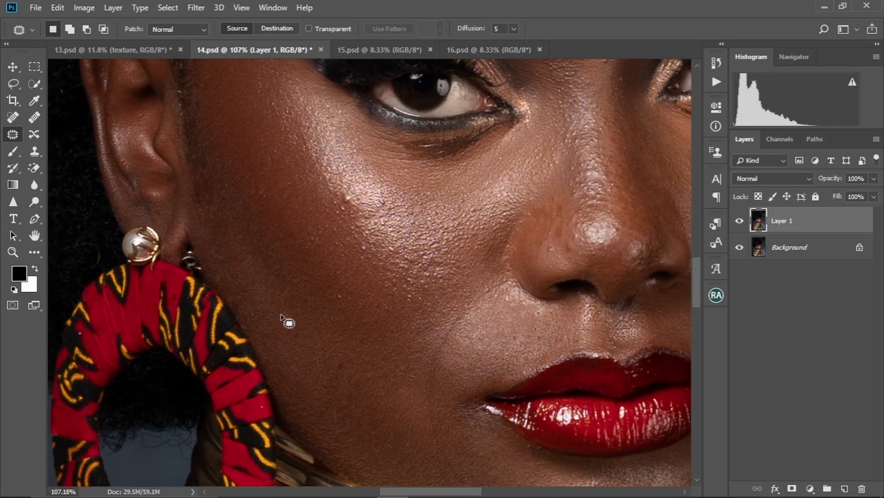
pyautogui.moveTo(281, 315)
pyautogui.mouseDown()
pyautogui.moveTo(293, 316)
pyautogui.moveTo(285, 316)
pyautogui.moveTo(292, 339)
pyautogui.mouseUp()
pyautogui.hotkey('ctrl', 'd')
# Step: Patch out the raised bumps in the shiny cheek highlight beneath the eye, using nearby clean skin
pyautogui.moveTo(363, 239)
pyautogui.mouseDown()
pyautogui.moveTo(337, 346)
pyautogui.moveTo(335, 339)
pyautogui.mouseUp()
pyautogui.moveTo(316, 297)
pyautogui.mouseDown()
pyautogui.moveTo(325, 300)
pyautogui.moveTo(318, 295)
pyautogui.mouseUp()
pyautogui.moveTo(319, 296); pyautogui.dragTo(313, 284)
pyautogui.hotkey('ctrl', 'd')
pyautogui.moveTo(367, 291); pyautogui.dragTo(333, 320)
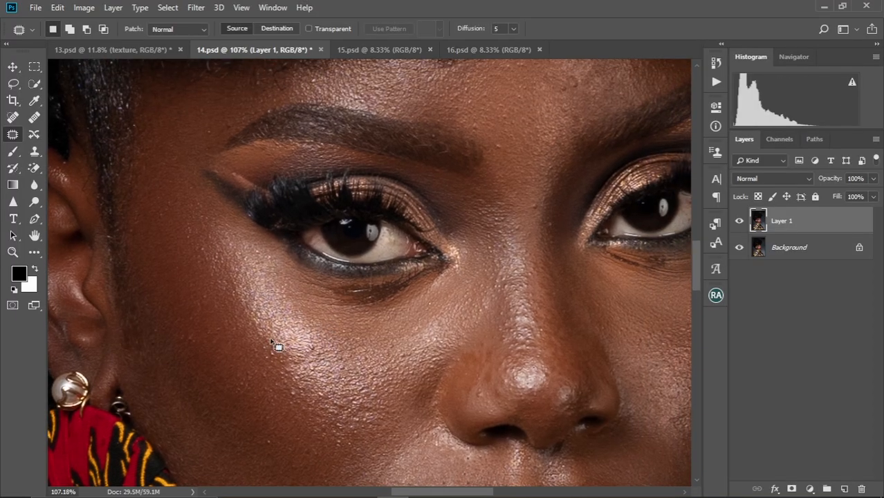
pyautogui.moveTo(275, 348); pyautogui.dragTo(273, 342)
pyautogui.moveTo(276, 342); pyautogui.dragTo(296, 326)
pyautogui.hotkey('ctrl', 'd')
# Step: Patch out the blemish at the lower edge of the same cheek highlight
pyautogui.moveTo(351, 328); pyautogui.dragTo(339, 277)
pyautogui.moveTo(378, 315); pyautogui.dragTo(361, 254)
pyautogui.moveTo(316, 323); pyautogui.dragTo(354, 325)
pyautogui.moveTo(297, 290); pyautogui.dragTo(307, 286)
pyautogui.hotkey('ctrl', 'd')
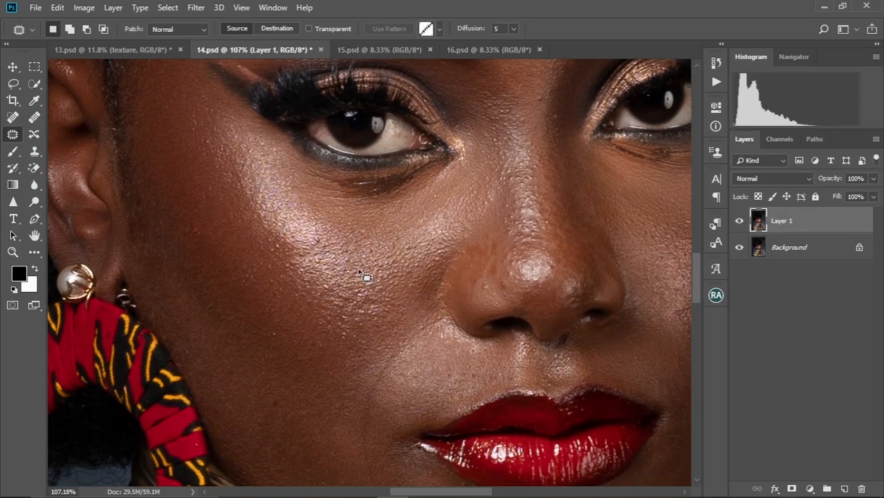
# Step: Patch out the blemish on the forehead just above the gap between the eyebrows
pyautogui.moveTo(369, 261)
pyautogui.mouseDown()
pyautogui.moveTo(319, 339)
pyautogui.moveTo(342, 359)
pyautogui.mouseUp()
pyautogui.moveTo(360, 223); pyautogui.dragTo(335, 293)
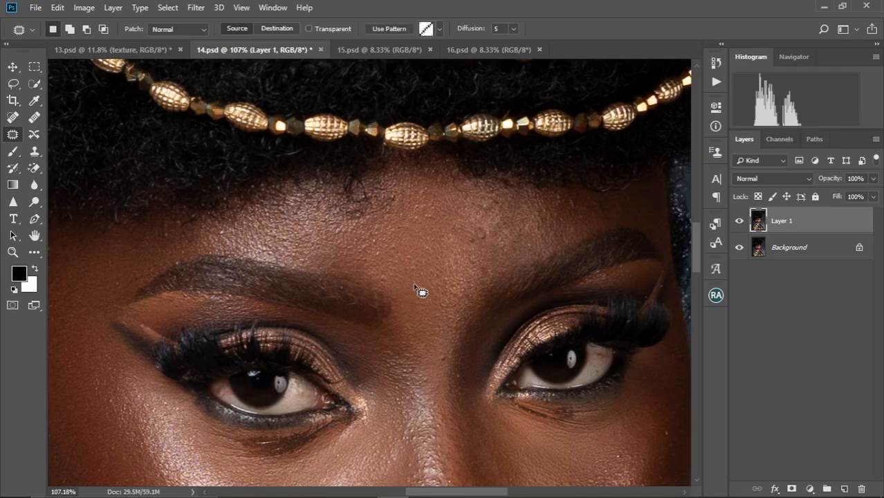
pyautogui.moveTo(409, 273)
pyautogui.mouseDown()
pyautogui.moveTo(413, 266)
pyautogui.moveTo(402, 280)
pyautogui.moveTo(426, 263)
pyautogui.moveTo(436, 272)
pyautogui.moveTo(441, 257)
pyautogui.moveTo(452, 262)
pyautogui.mouseUp()
pyautogui.hotkey('ctrl', 'd')
pyautogui.hotkey('ctrl', 'd')
pyautogui.hotkey('ctrl', 'd')
# Step: Patch out the small spot on the outer edge of the opposite cheek, below the eye
pyautogui.scroll(-3, 423, 267)
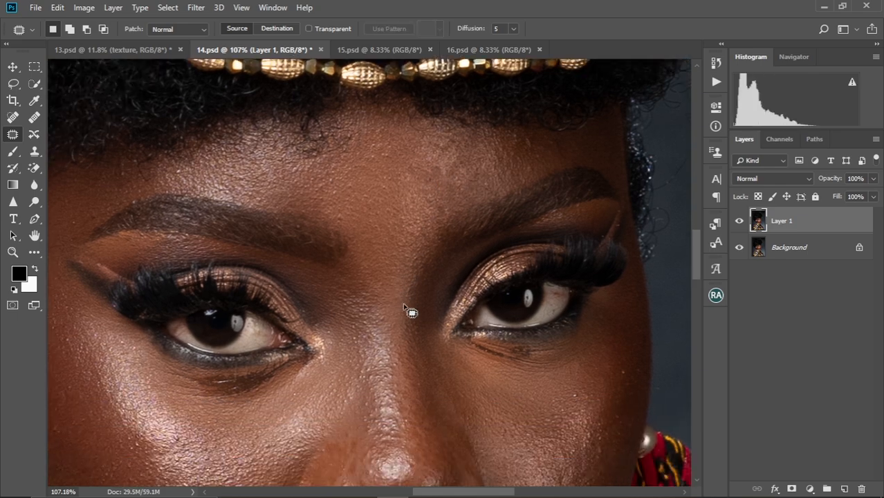
pyautogui.moveTo(406, 307); pyautogui.dragTo(382, 249)
pyautogui.scroll(-3, 384, 262)
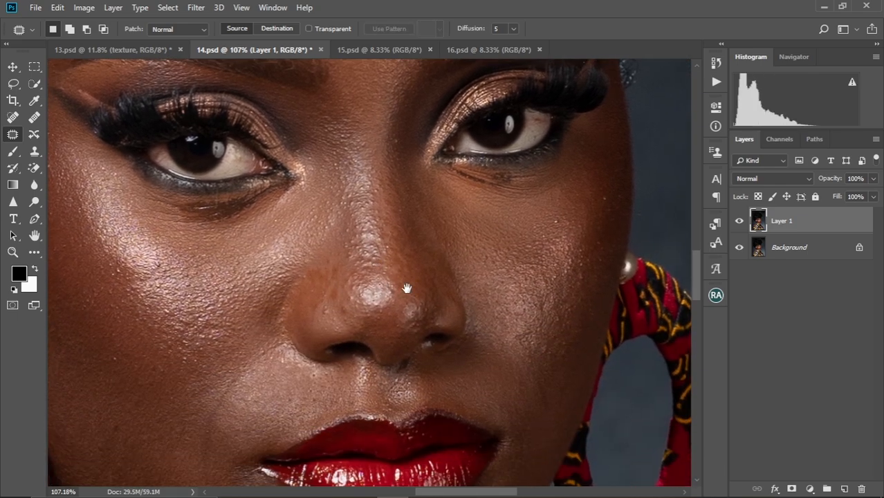
pyautogui.moveTo(410, 292); pyautogui.dragTo(354, 281)
pyautogui.moveTo(454, 240)
pyautogui.mouseDown()
pyautogui.moveTo(391, 302)
pyautogui.moveTo(409, 280)
pyautogui.moveTo(416, 286)
pyautogui.mouseUp()
pyautogui.moveTo(411, 285); pyautogui.dragTo(389, 281)
pyautogui.click(477, 265)
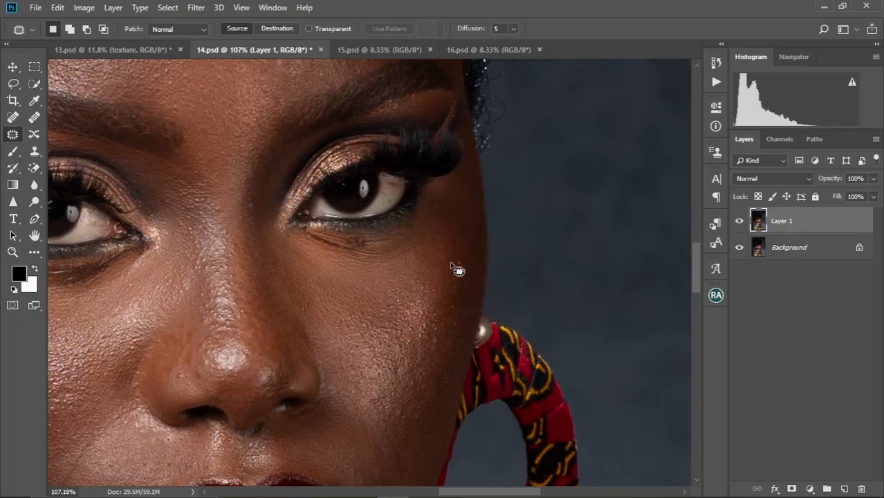
pyautogui.moveTo(451, 263); pyautogui.dragTo(466, 276)
# Step: Patch out the small blemish on the side of the nose, above the nostril
pyautogui.scroll(-4, 428, 276)
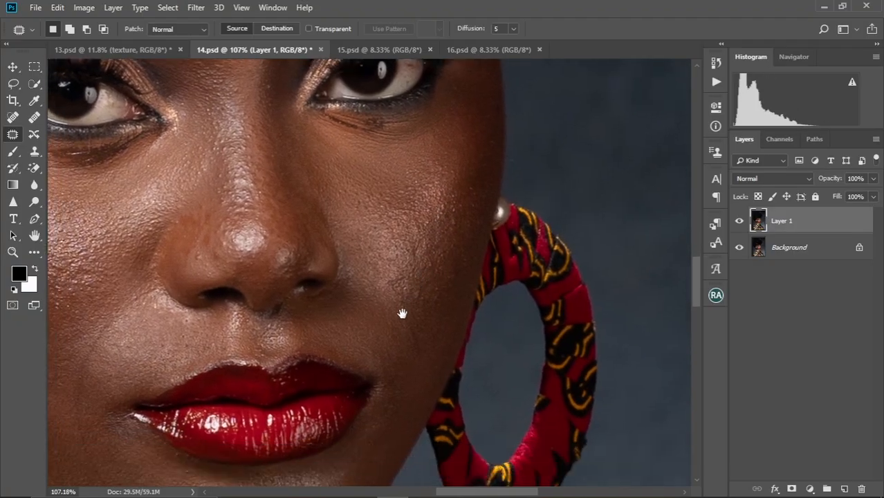
pyautogui.moveTo(389, 326); pyautogui.dragTo(450, 282)
pyautogui.moveTo(403, 314); pyautogui.dragTo(482, 276)
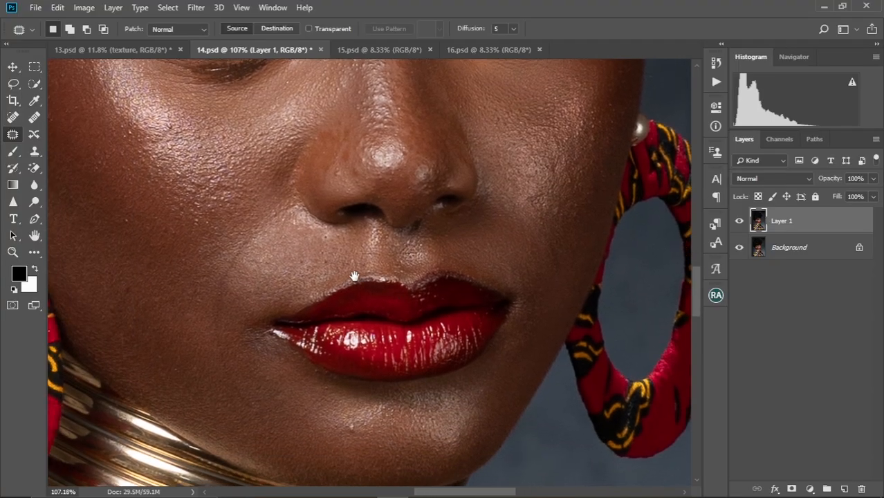
pyautogui.moveTo(366, 261); pyautogui.dragTo(393, 318)
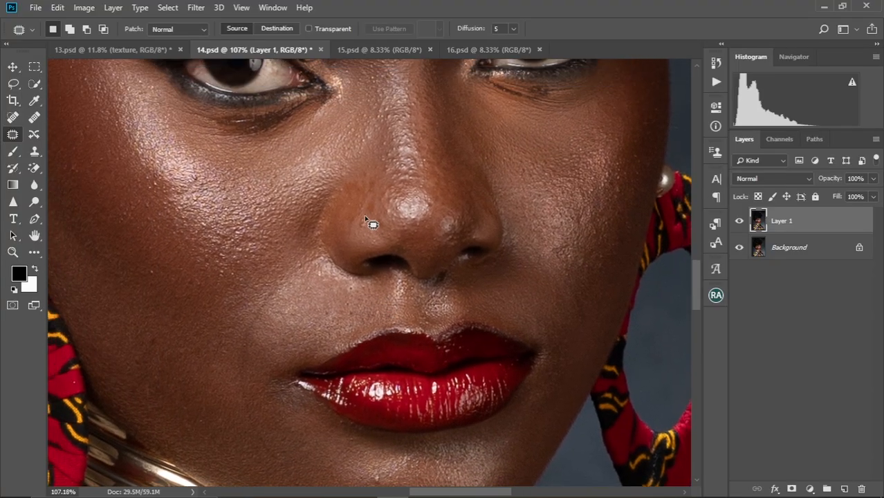
pyautogui.moveTo(363, 217); pyautogui.dragTo(365, 203)
pyautogui.hotkey('ctrl', 'd')
pyautogui.moveTo(328, 234); pyautogui.dragTo(344, 273)
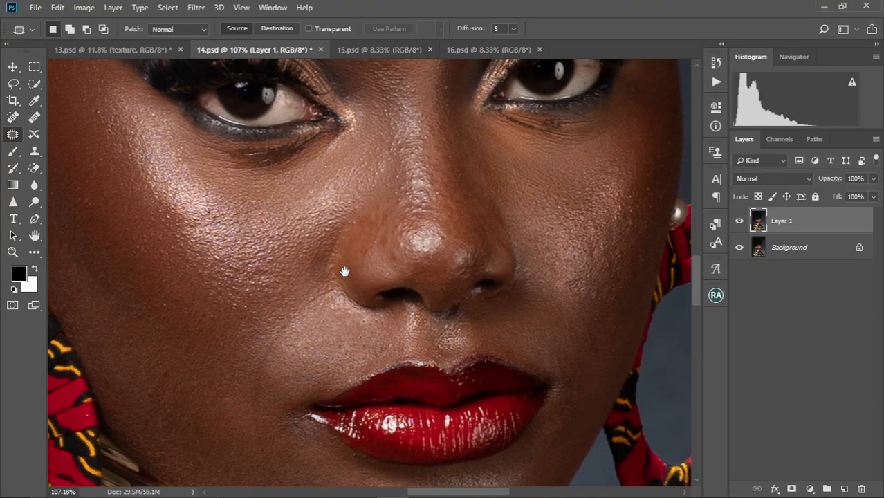
pyautogui.moveTo(296, 288); pyautogui.dragTo(335, 252)
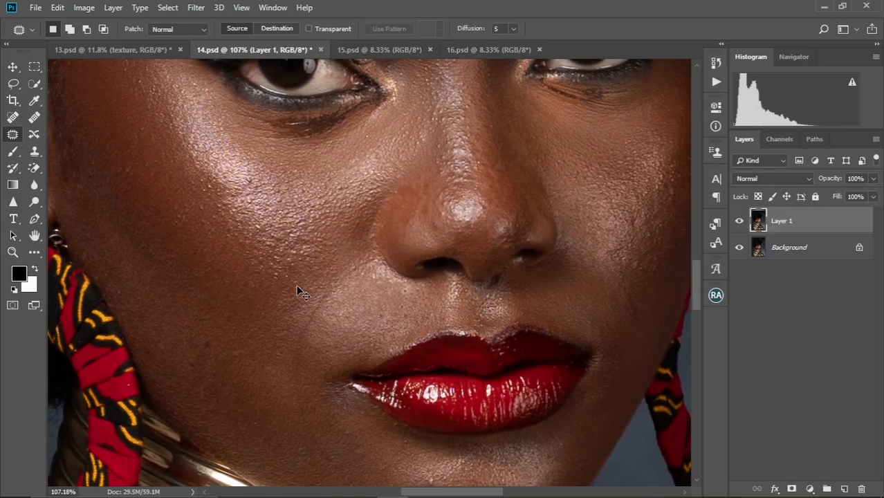
# Step: Check the retouched face in full view and up close, and duplicate Layer 1
pyautogui.hotkey('ctrl', '0')
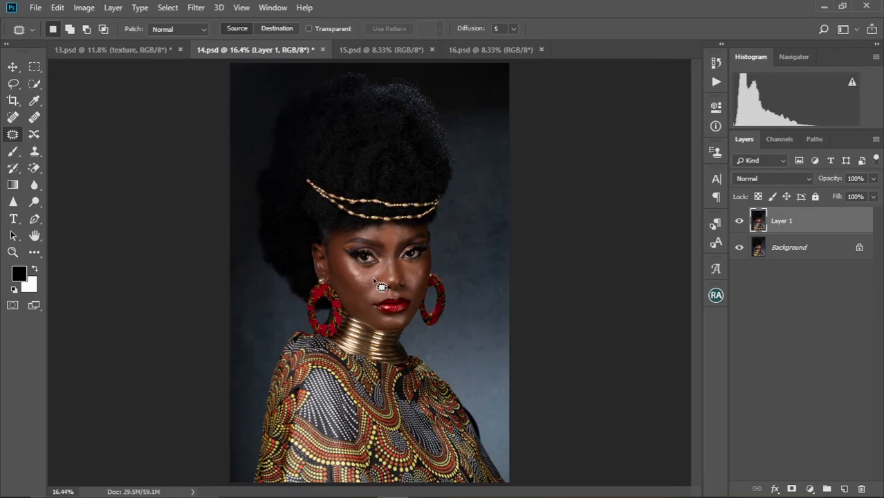
pyautogui.scroll(7, 375, 281)
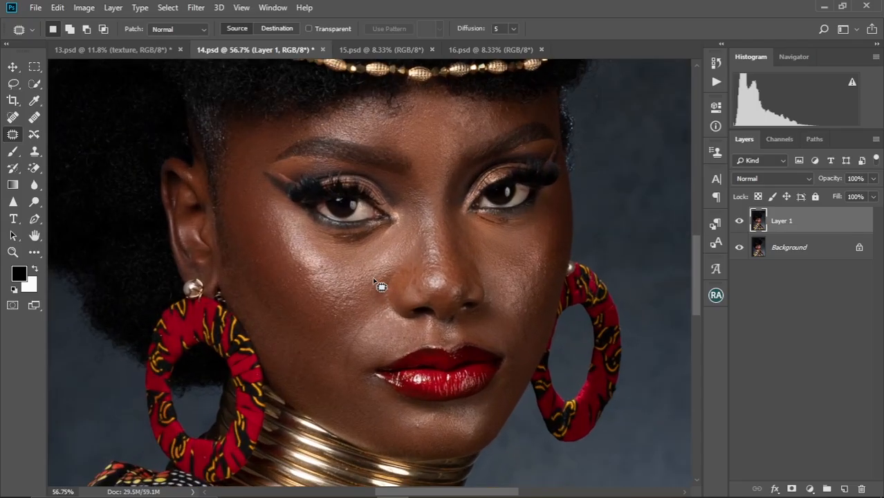
pyautogui.scroll(1, 375, 280)
pyautogui.scroll(-1, 374, 280)
pyautogui.moveTo(436, 303); pyautogui.dragTo(411, 309)
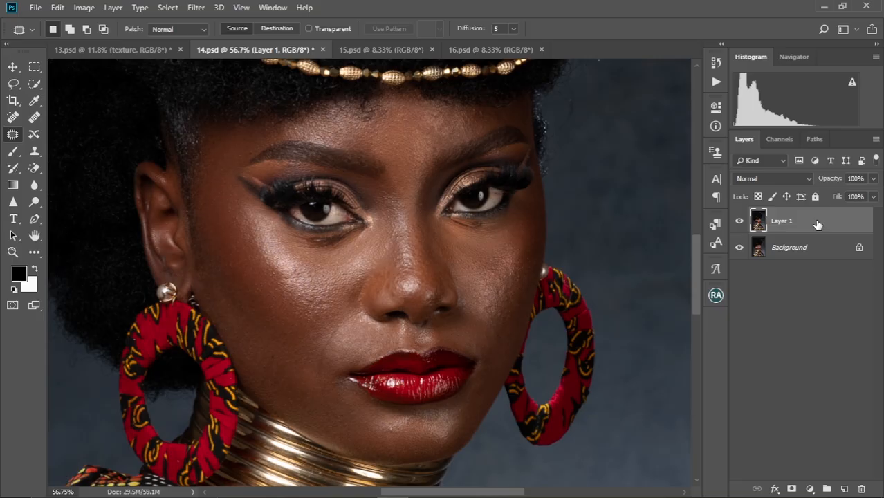
pyautogui.hotkey('ctrl', 'j')
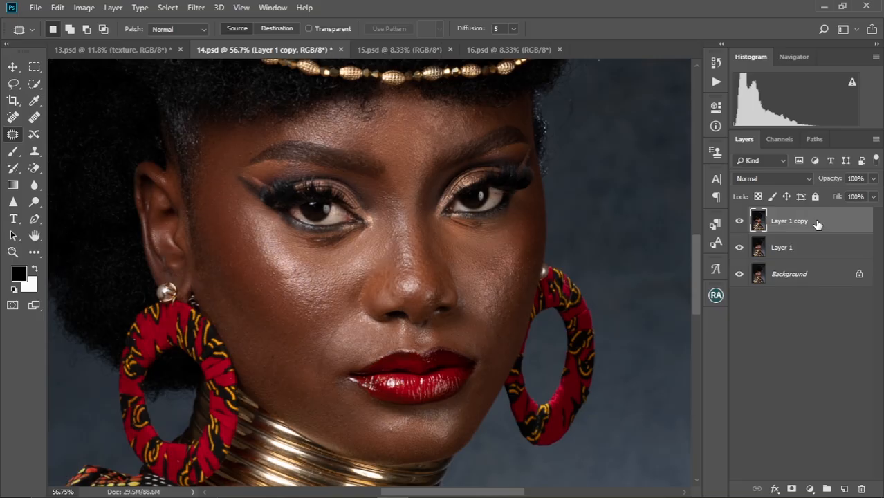
# Step: Rename Layer 1 as Color and the copy above it as texture
pyautogui.click(766, 247)
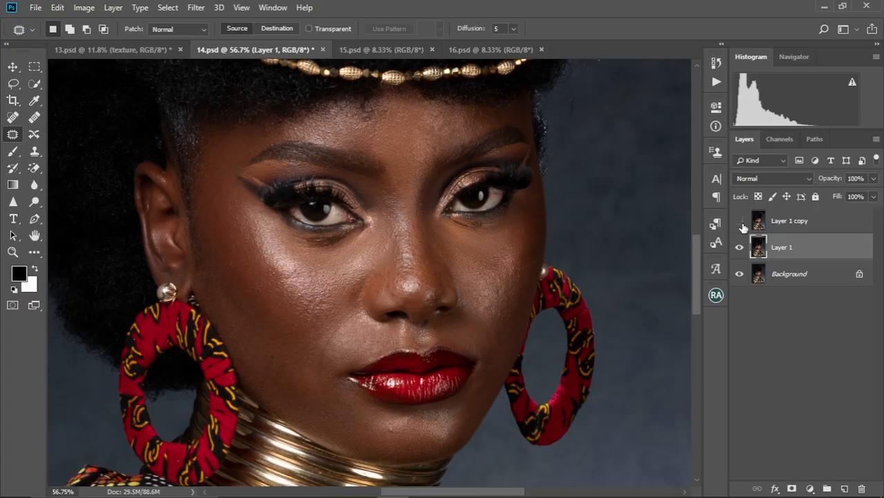
pyautogui.doubleClick(782, 248)
pyautogui.write('Color')
pyautogui.press('Return')
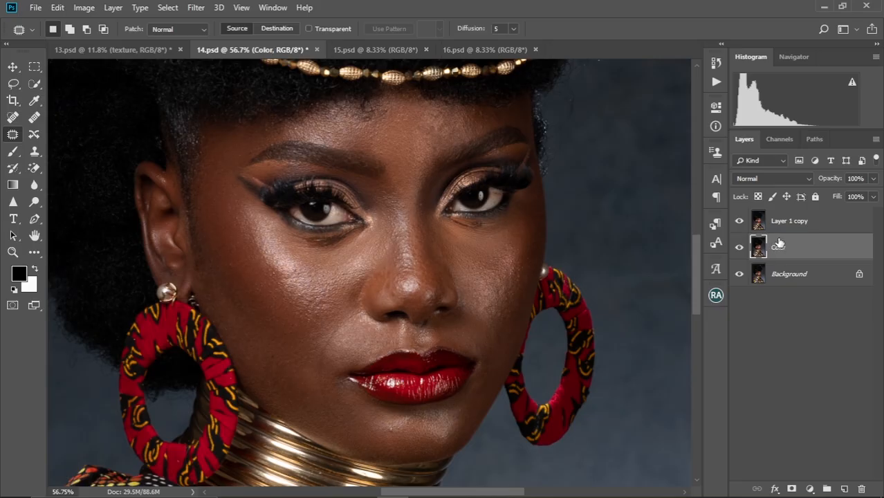
pyautogui.doubleClick(787, 221)
pyautogui.click(811, 220)
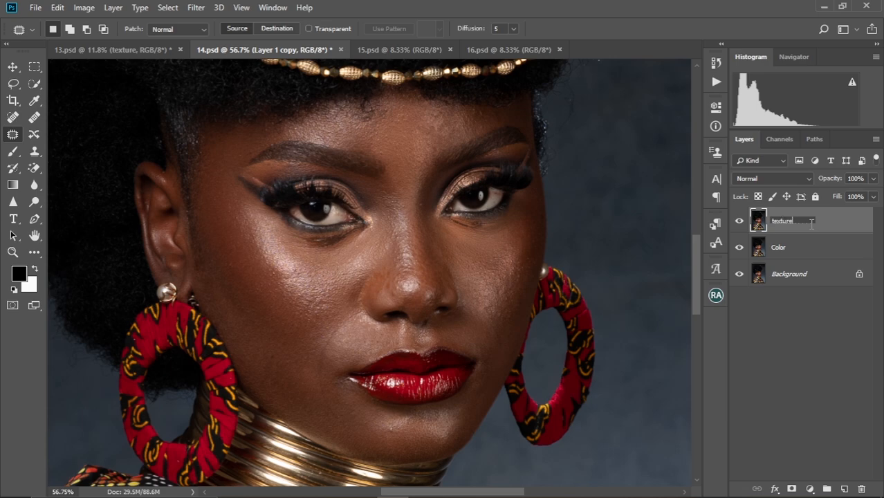
pyautogui.press('Return')
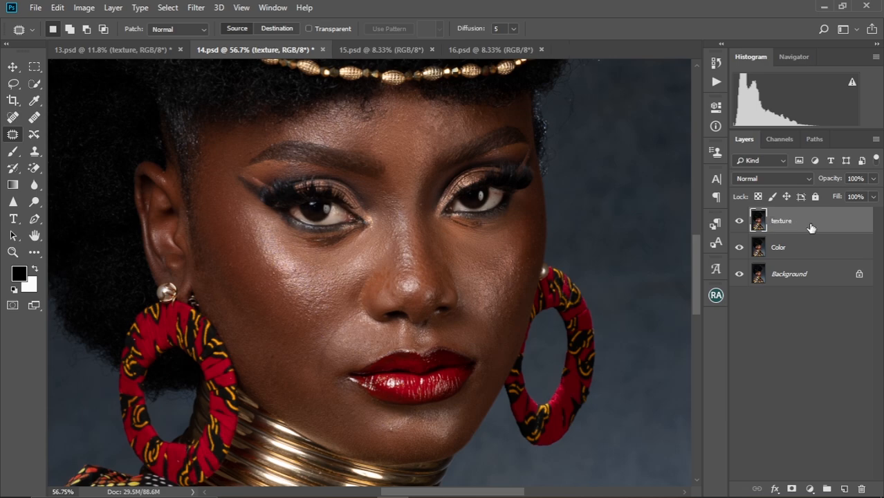
# Step: Hide the texture layer and apply a Gaussian Blur with a 6.2-pixel radius to the Color layer
pyautogui.click(784, 249)
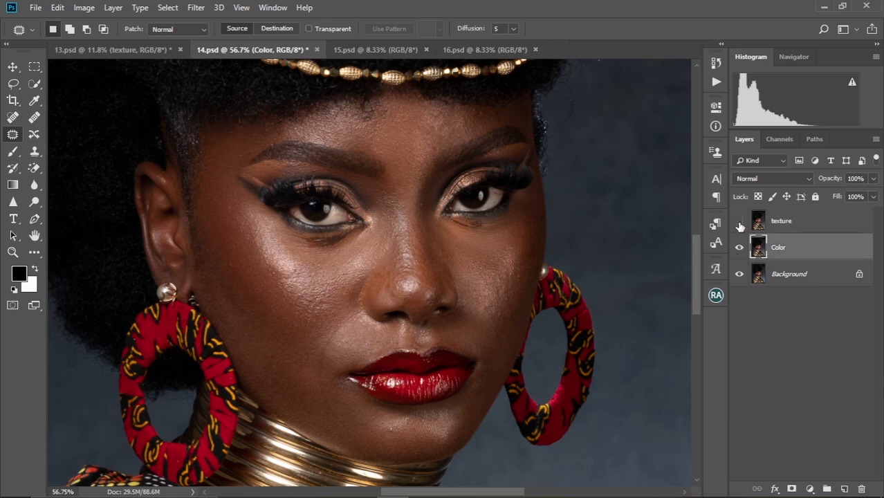
pyautogui.click(196, 7)
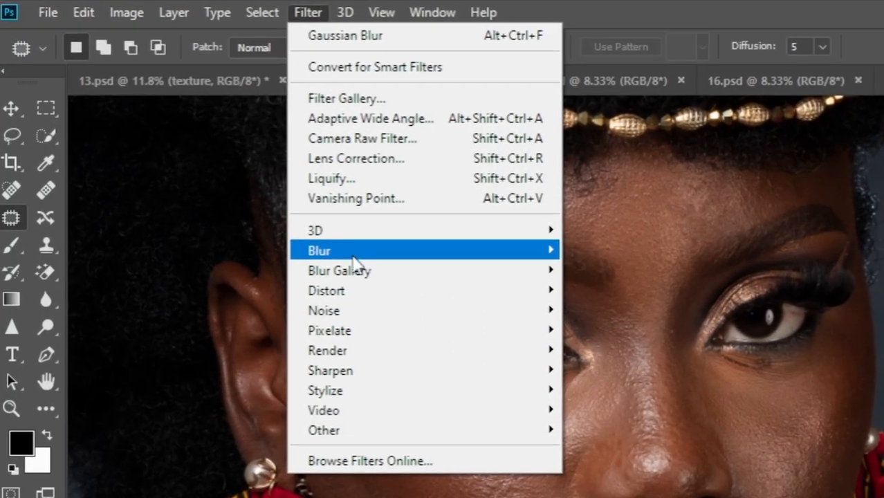
pyautogui.moveTo(226, 162)
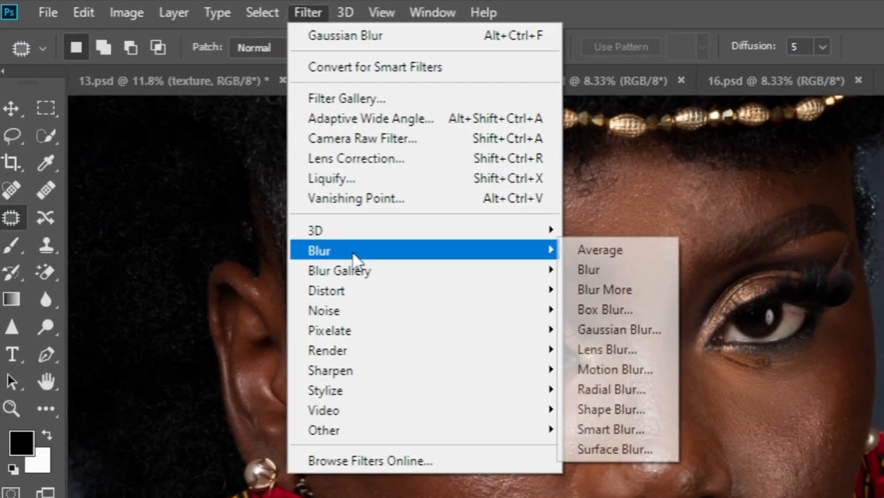
pyautogui.click(385, 205)
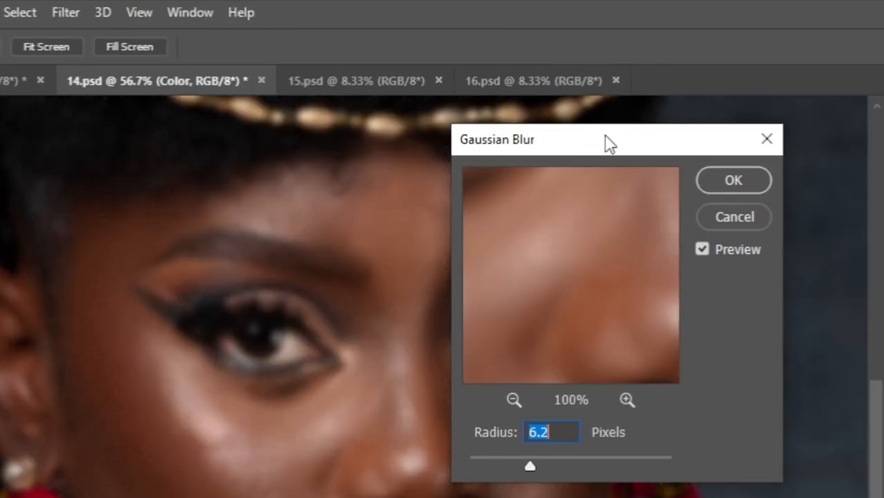
pyautogui.moveTo(609, 141); pyautogui.dragTo(410, 147)
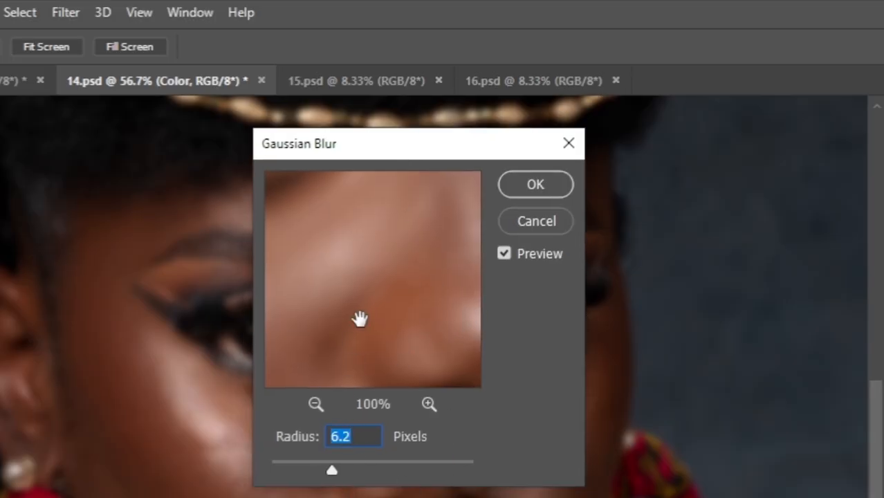
pyautogui.moveTo(359, 316); pyautogui.dragTo(351, 381)
pyautogui.click(315, 404)
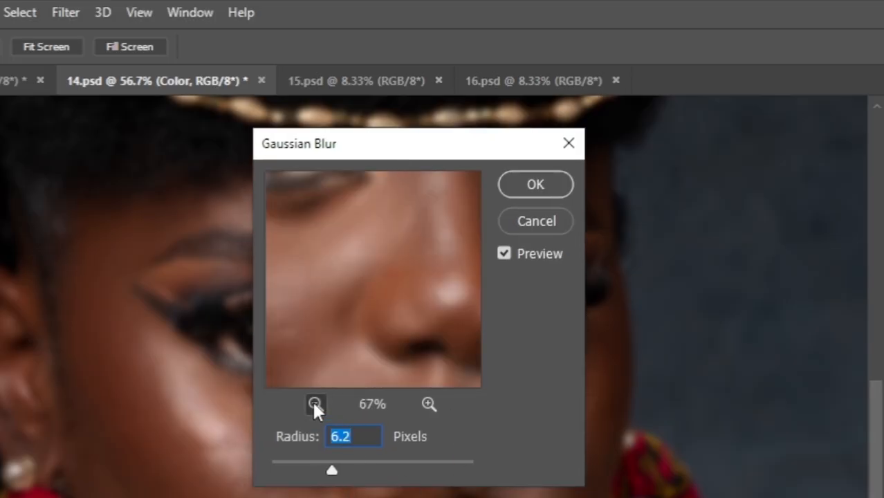
pyautogui.click(315, 404)
pyautogui.moveTo(359, 291); pyautogui.dragTo(396, 299)
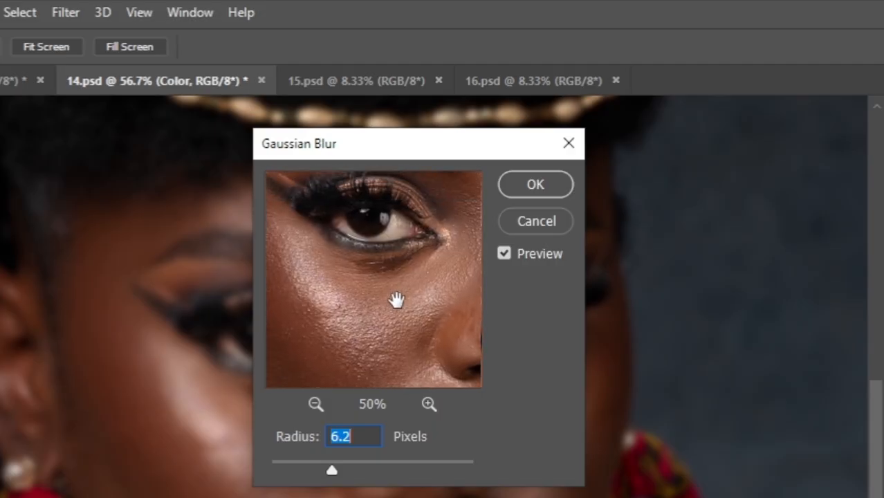
pyautogui.click(521, 193)
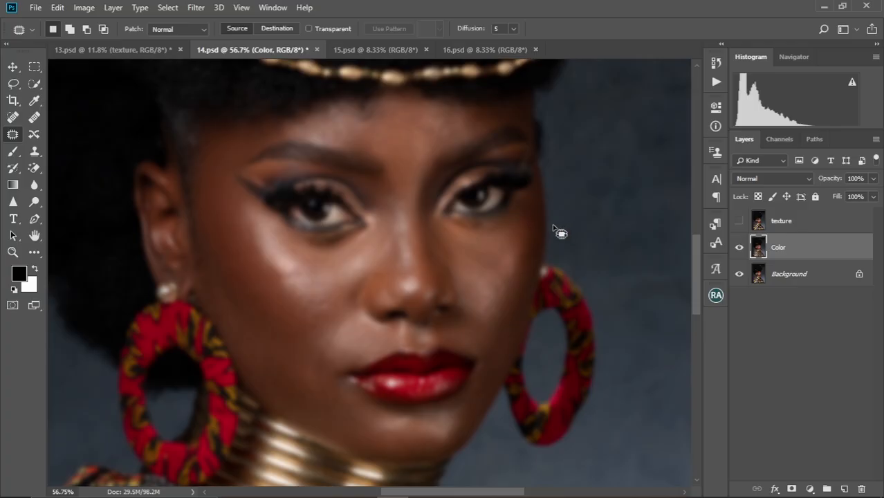
# Step: Show the texture layer and use Apply Image on it with the Color layer as source, Subtract blending, scale 2 and offset 128
pyautogui.click(795, 223)
pyautogui.click(740, 222)
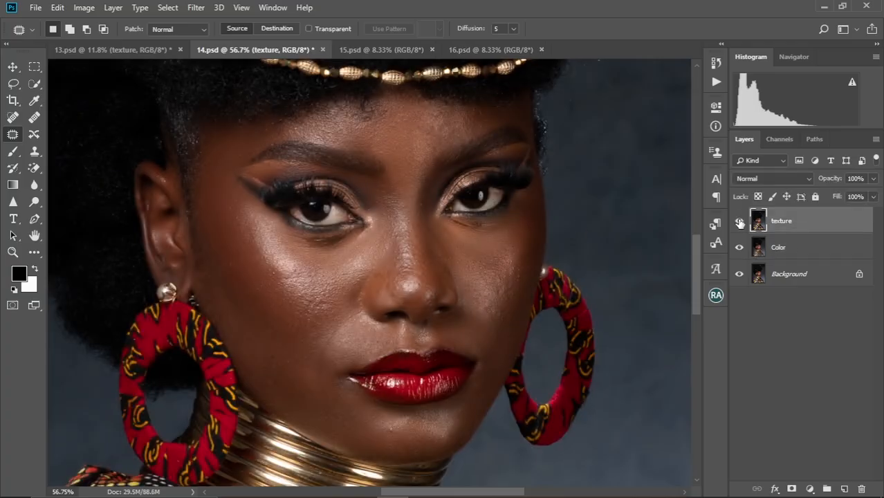
pyautogui.click(85, 8)
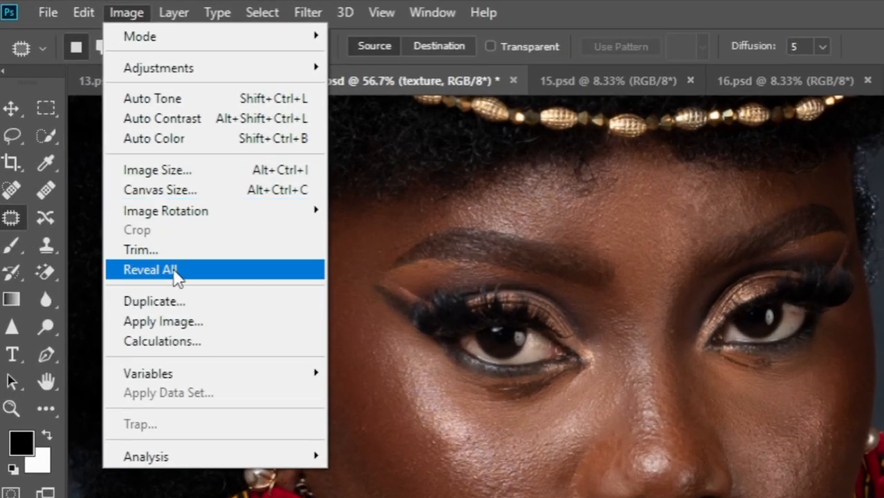
pyautogui.click(181, 321)
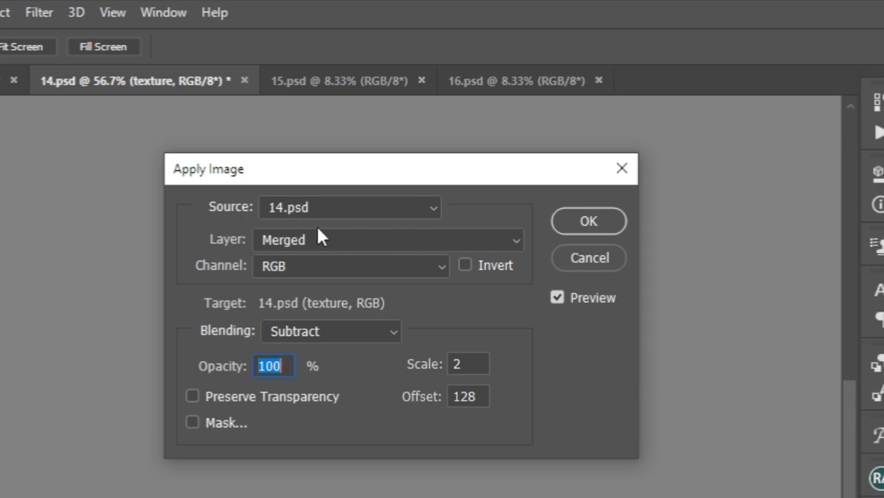
pyautogui.moveTo(389, 172); pyautogui.dragTo(375, 178)
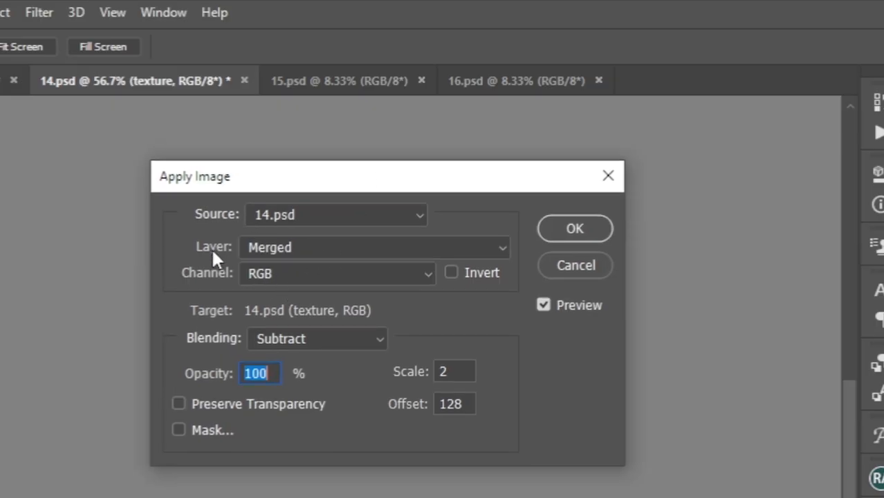
pyautogui.click(494, 246)
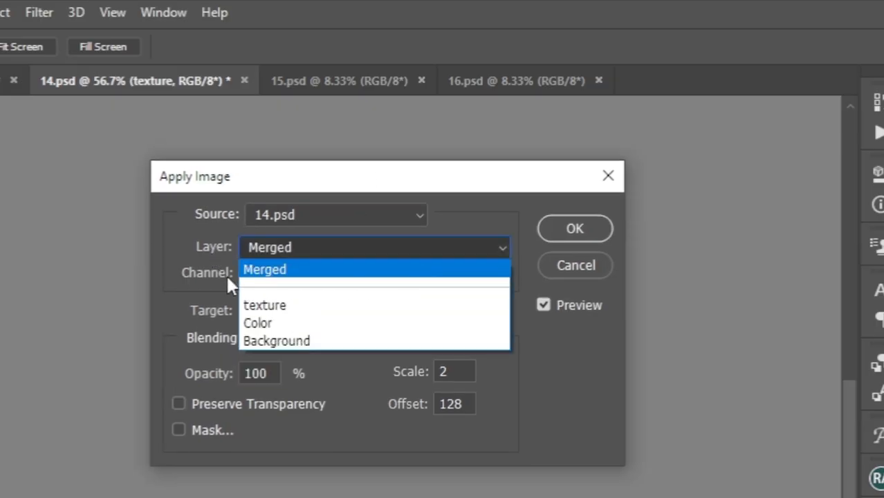
pyautogui.click(302, 321)
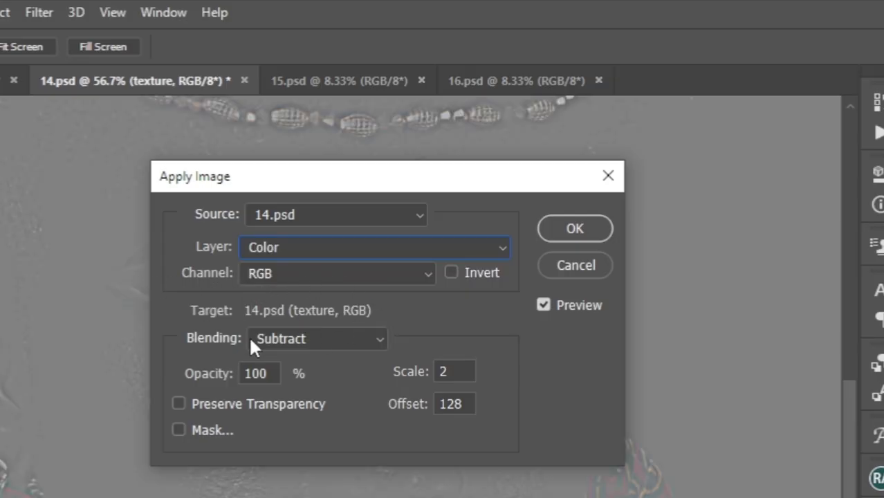
pyautogui.click(375, 341)
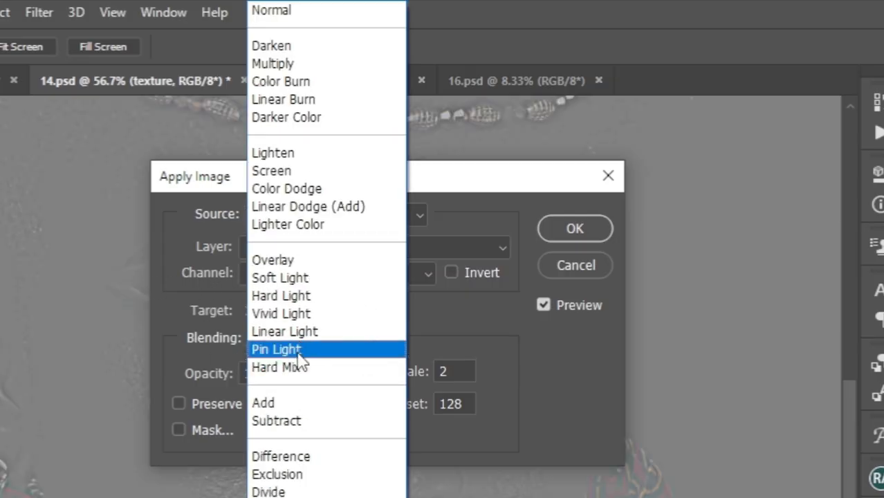
pyautogui.click(304, 420)
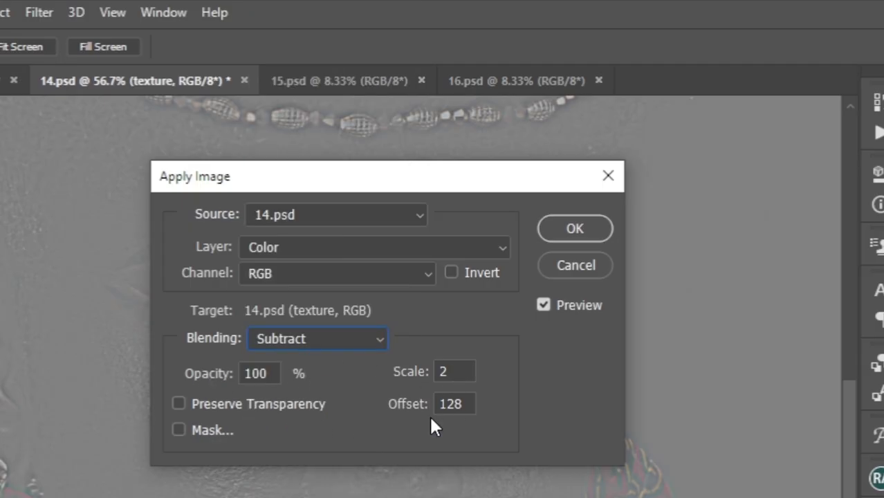
pyautogui.click(574, 241)
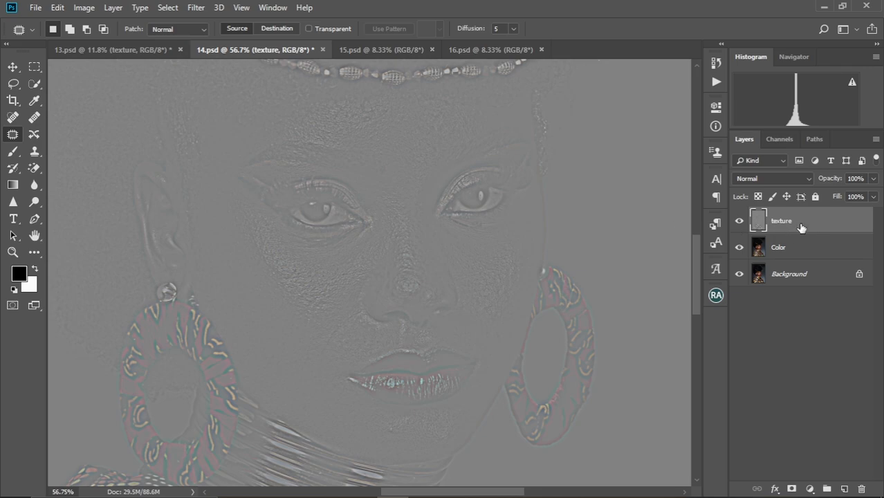
# Step: Set the texture layer's blend mode to Linear Light
pyautogui.click(800, 179)
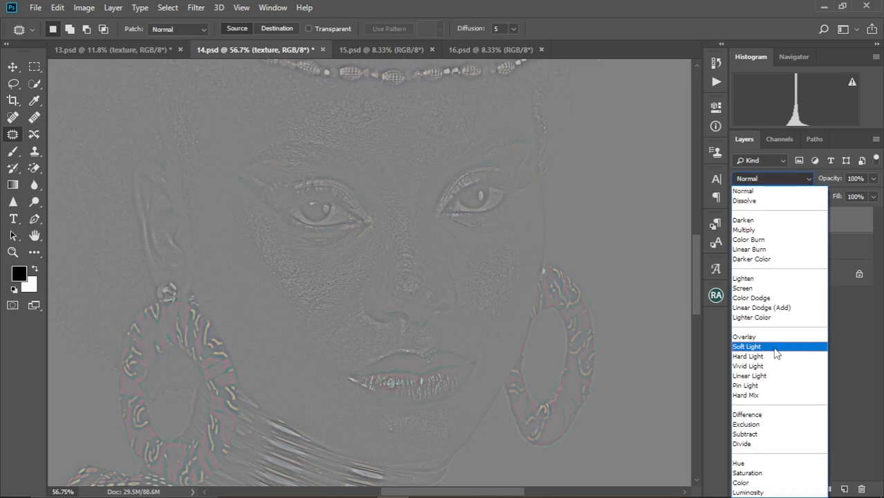
pyautogui.click(763, 375)
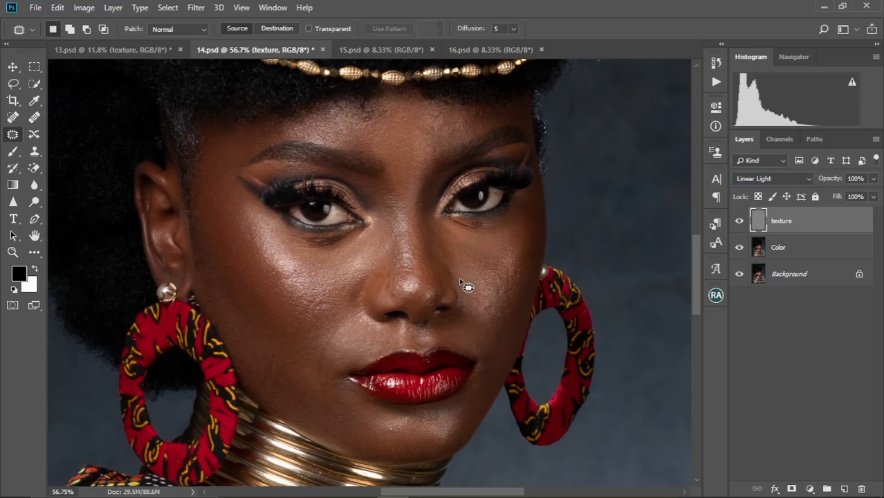
pyautogui.scroll(-2, 456, 292)
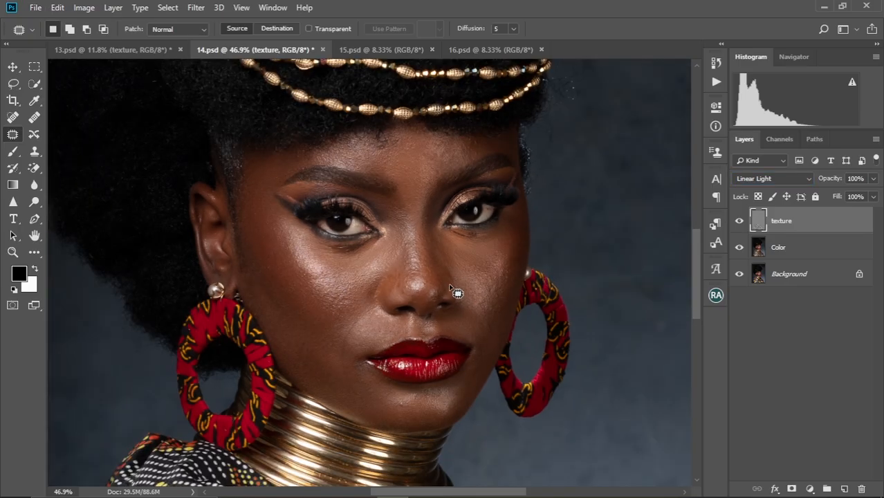
# Step: Group the texture and Color layers together and rename the group as Fs
pyautogui.keyDown('shift'); pyautogui.click(794, 255); pyautogui.keyUp('shift')
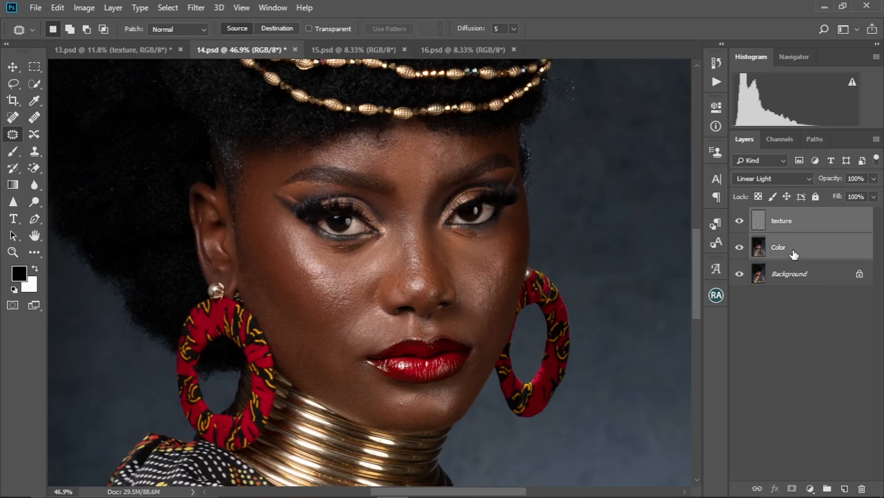
pyautogui.hotkey('ctrl', 'g')
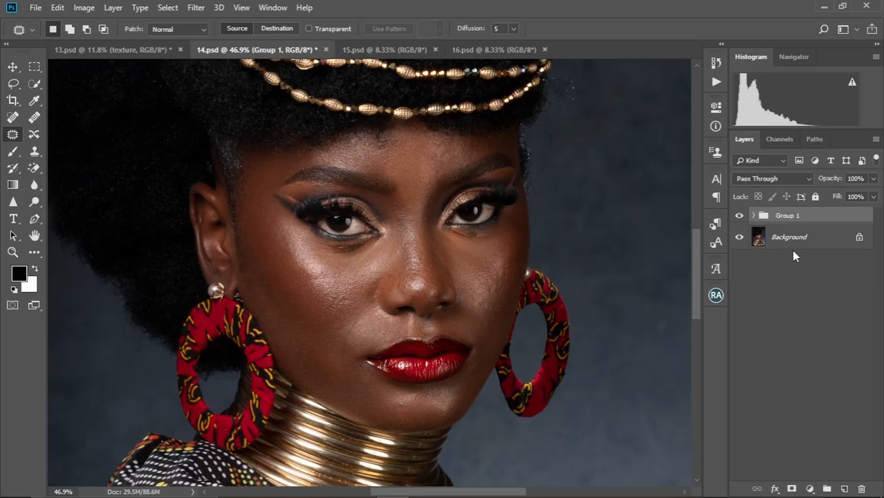
pyautogui.doubleClick(789, 216)
pyautogui.press('Return')
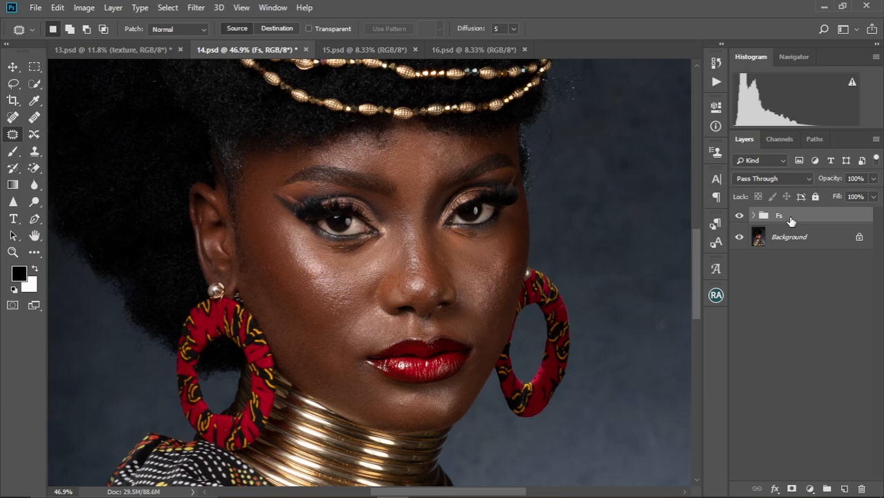
# Step: Expand the Fs group, make the Color layer active and switch to the Mixer Brush tool
pyautogui.scroll(3, 488, 300)
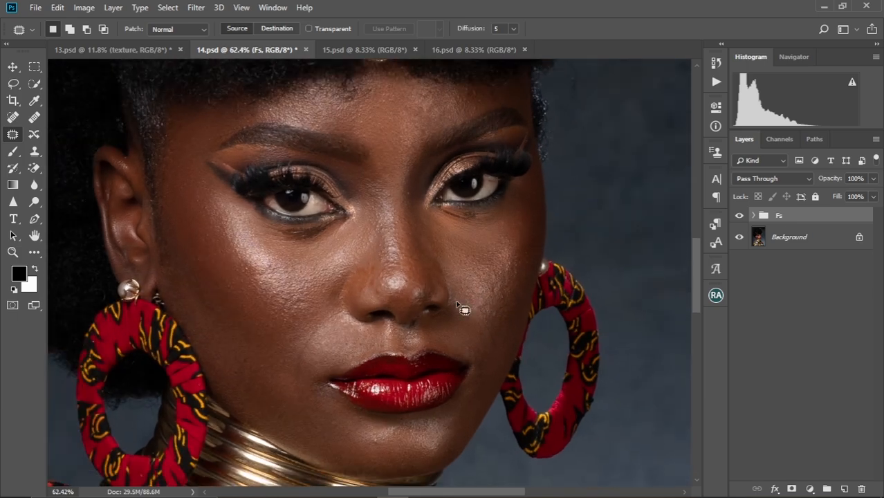
pyautogui.moveTo(429, 266); pyautogui.dragTo(448, 258)
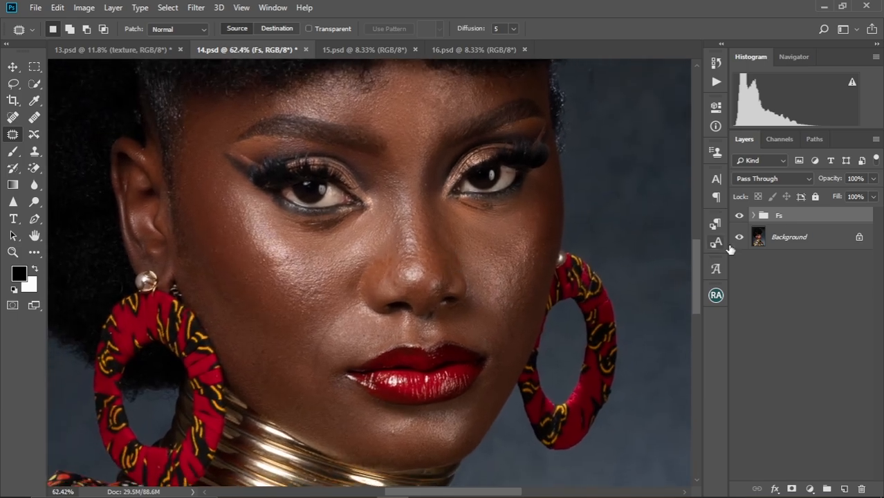
pyautogui.click(754, 216)
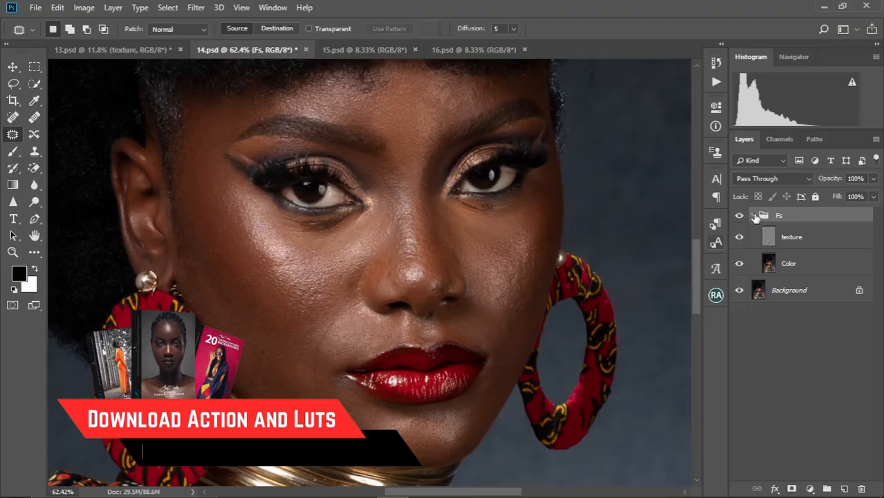
pyautogui.click(798, 241)
pyautogui.click(798, 264)
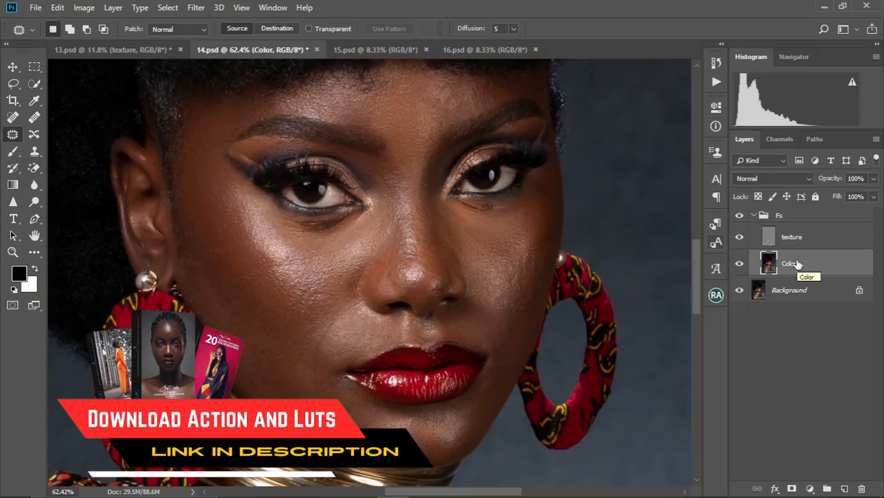
pyautogui.click(799, 239)
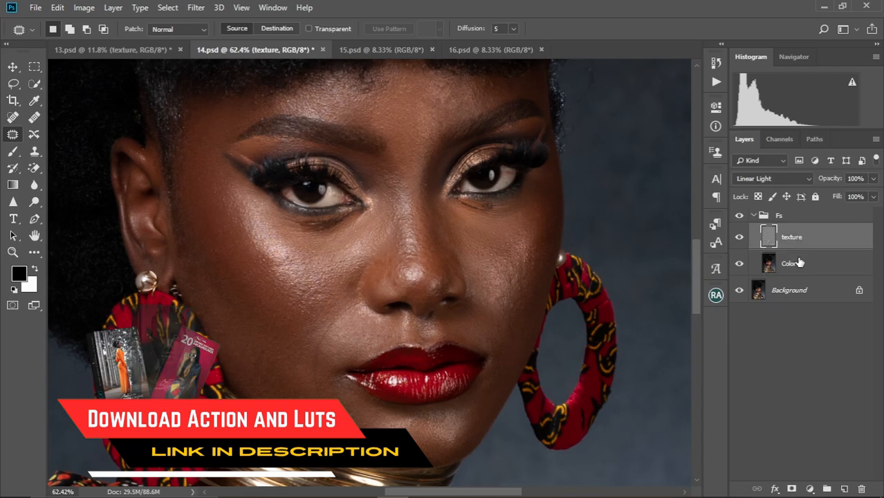
pyautogui.click(798, 260)
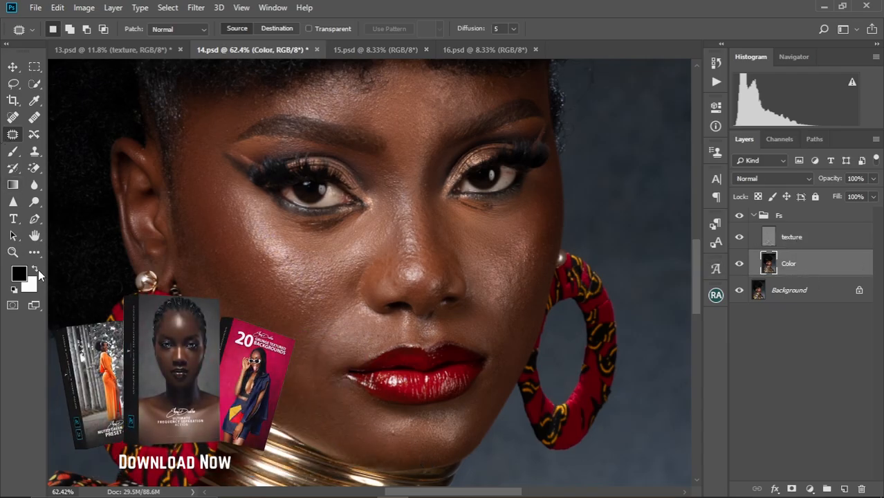
pyautogui.click(34, 255)
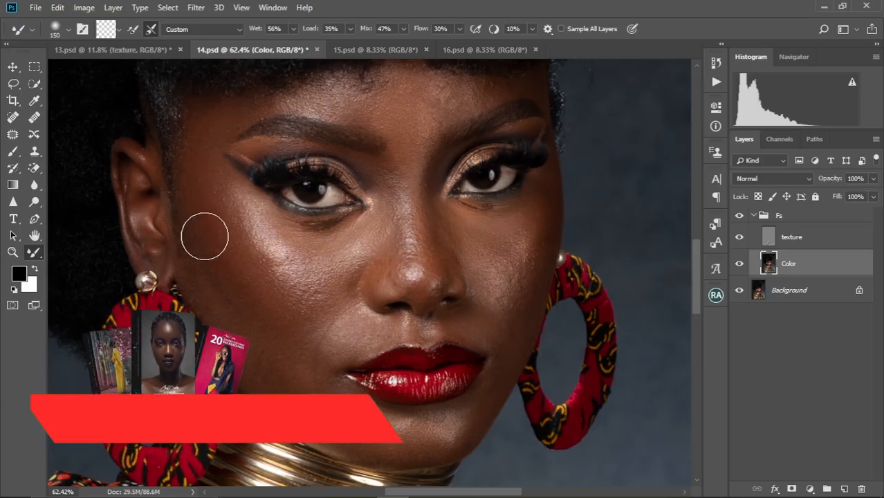
# Step: Review the Mixer Brush's Soft Round tip settings, brush load options and blending presets
pyautogui.click(68, 32)
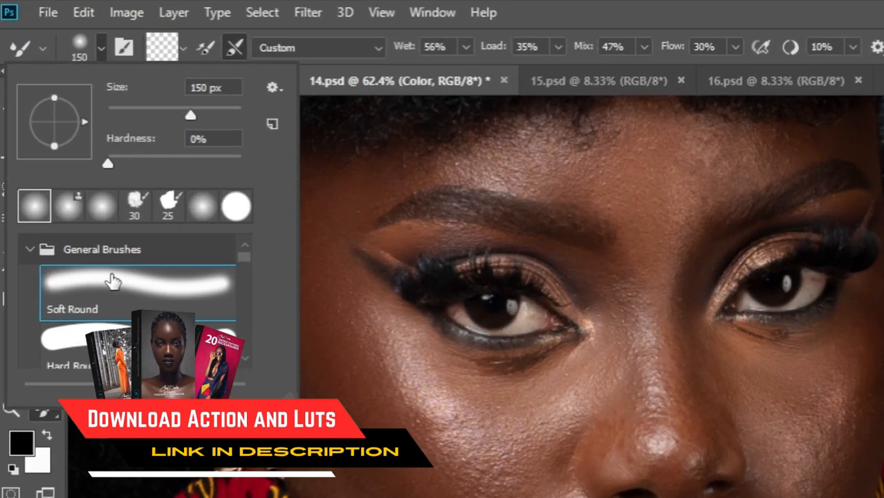
pyautogui.click(101, 50)
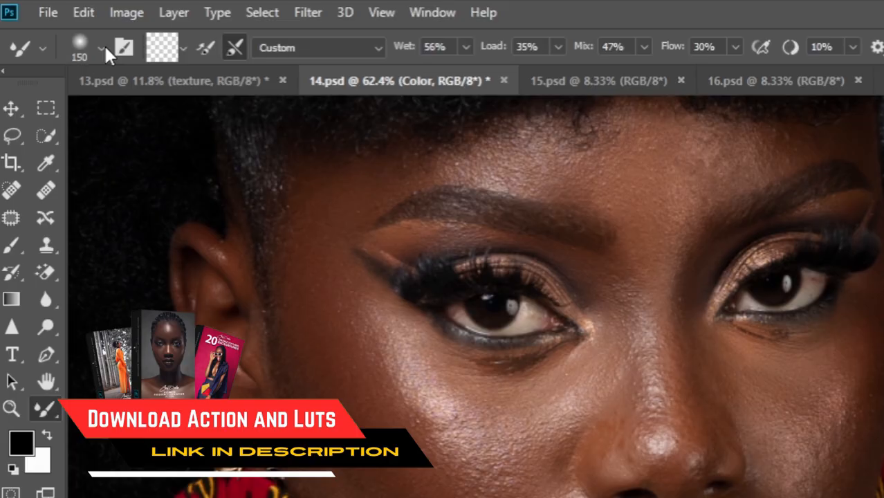
pyautogui.click(183, 48)
pyautogui.click(193, 95)
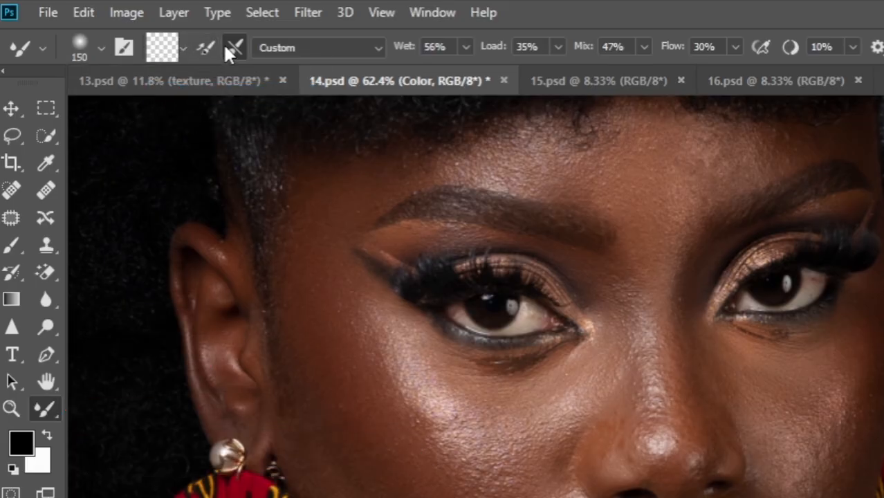
pyautogui.click(367, 50)
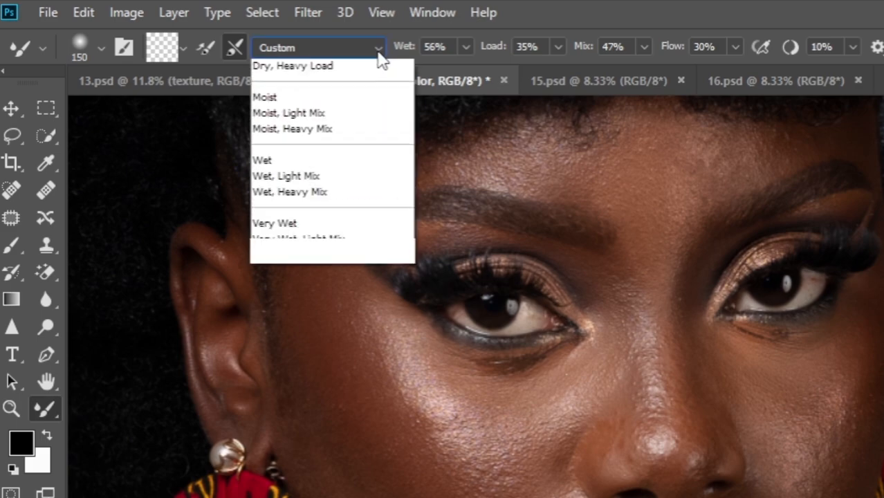
pyautogui.click(325, 72)
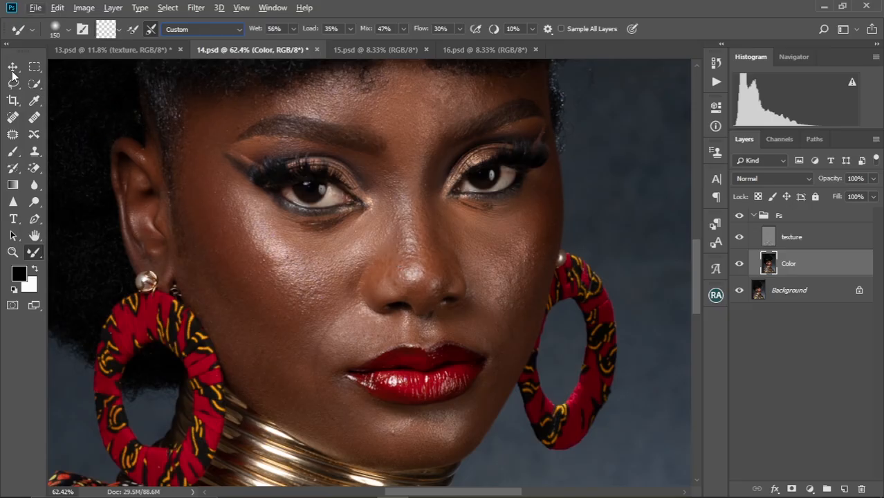
# Step: Reselect the Mixer Brush, reduce it to 80 px and blend the skin beside the left eye on the Color layer
pyautogui.click(13, 67)
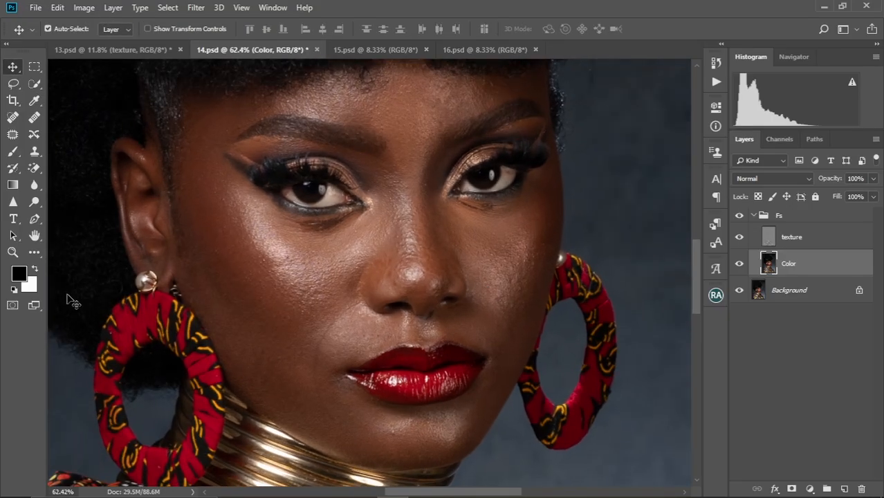
pyautogui.click(34, 253)
pyautogui.scroll(-1, 381, 272)
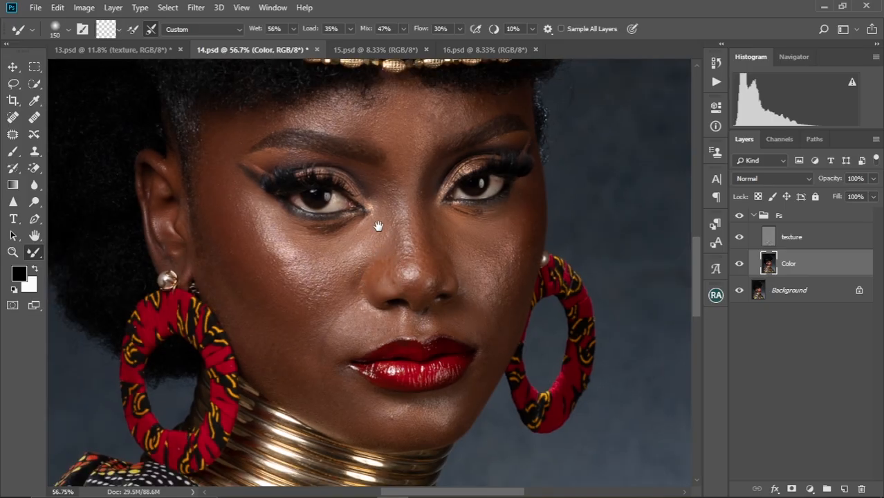
pyautogui.moveTo(378, 225)
pyautogui.mouseDown()
pyautogui.moveTo(382, 258)
pyautogui.moveTo(385, 244)
pyautogui.mouseUp()
pyautogui.press('[')
pyautogui.press('[')
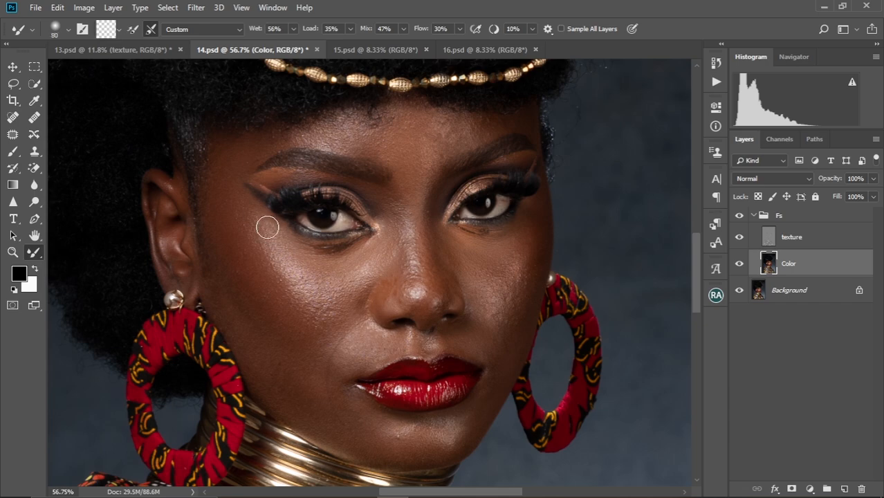
# Step: Smooth the Color layer's skin under the left eye with a Mixer Brush of about 70 px
pyautogui.press(']')
pyautogui.press(']')
pyautogui.press('[')
pyautogui.press('[')
pyautogui.press('[')
pyautogui.press('[')
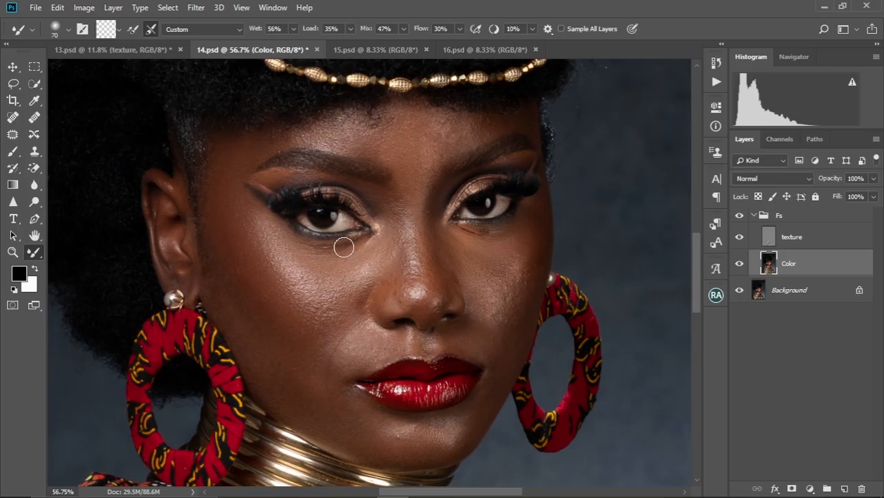
pyautogui.press(']')
pyautogui.press('[')
pyautogui.press('[')
# Step: Blend the outer left cheek in front of the ear with Mixer Brush sizes between 100 and 150 px
pyautogui.press(']')
pyautogui.press(']')
pyautogui.press(']')
pyautogui.press(']')
pyautogui.press(']')
pyautogui.press(']')
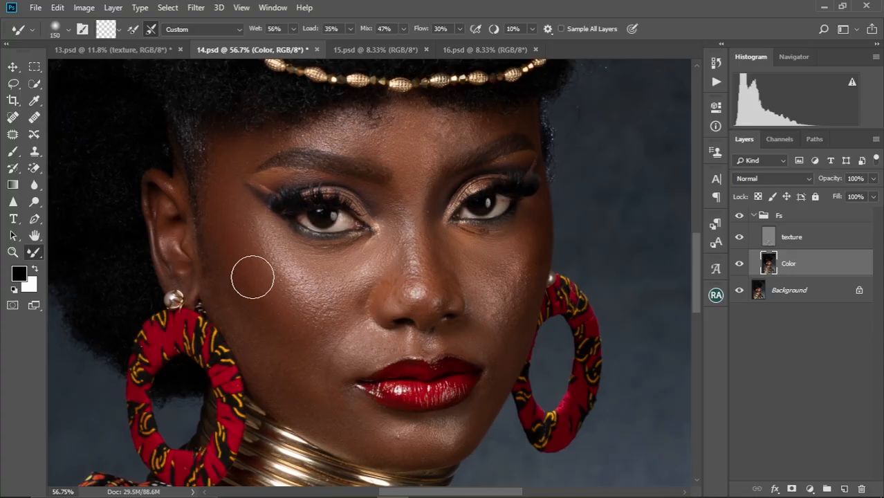
pyautogui.press('[')
pyautogui.press('[')
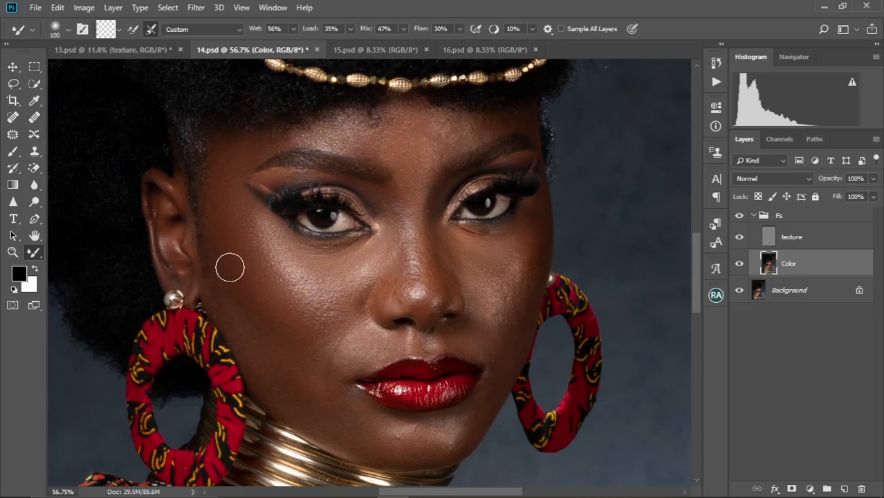
pyautogui.press(']')
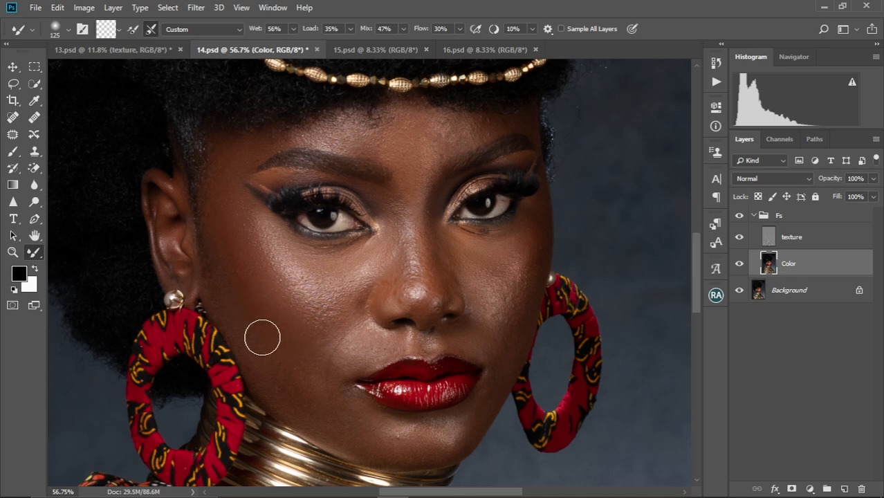
# Step: Even out the lower left cheek and jaw with the Mixer Brush at 150 and 125 px
pyautogui.press('[')
pyautogui.press('[')
pyautogui.press(']')
pyautogui.press(']')
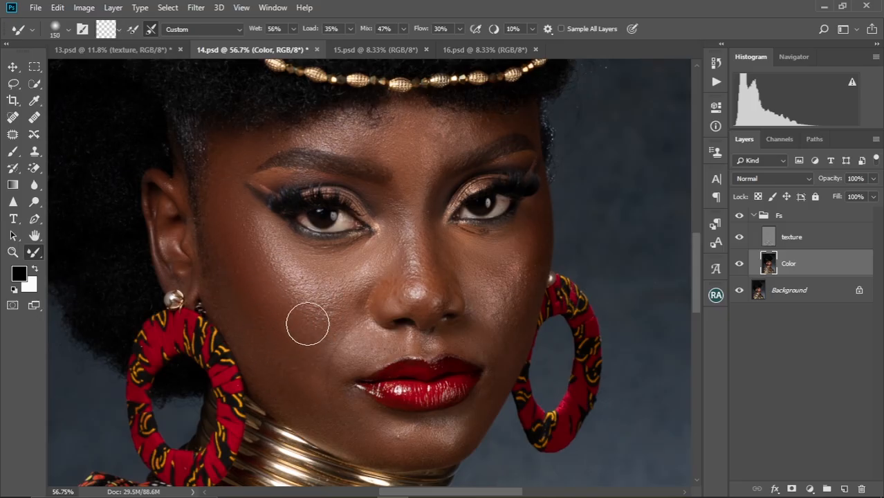
pyautogui.press(']')
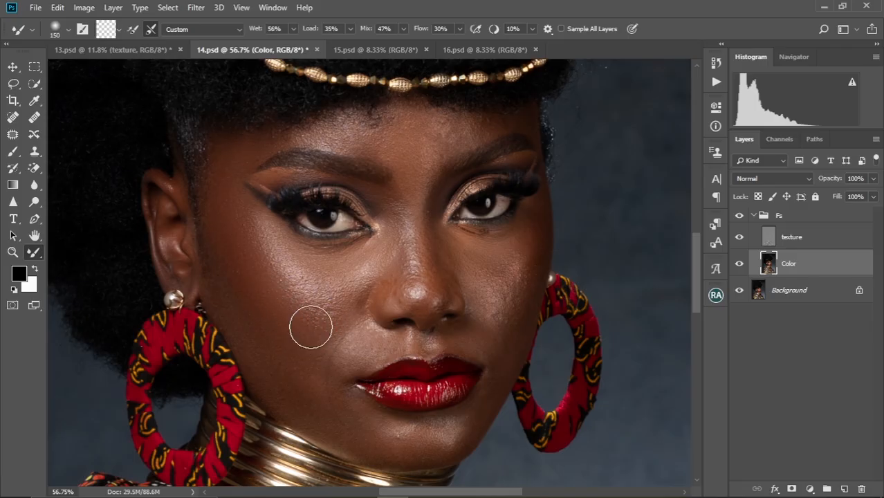
pyautogui.press('[')
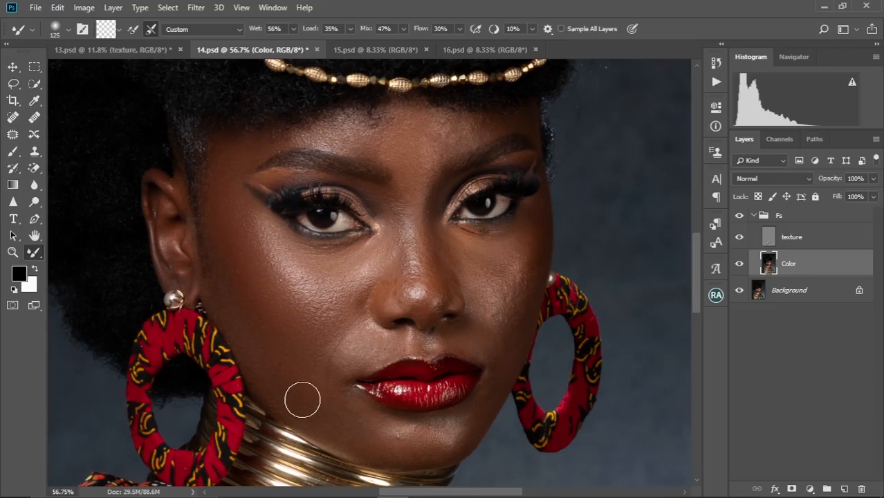
# Step: Smooth the skin around the left corner of the mouth, starting with an 80 px Mixer Brush
pyautogui.press('[')
pyautogui.press('[')
pyautogui.press('[')
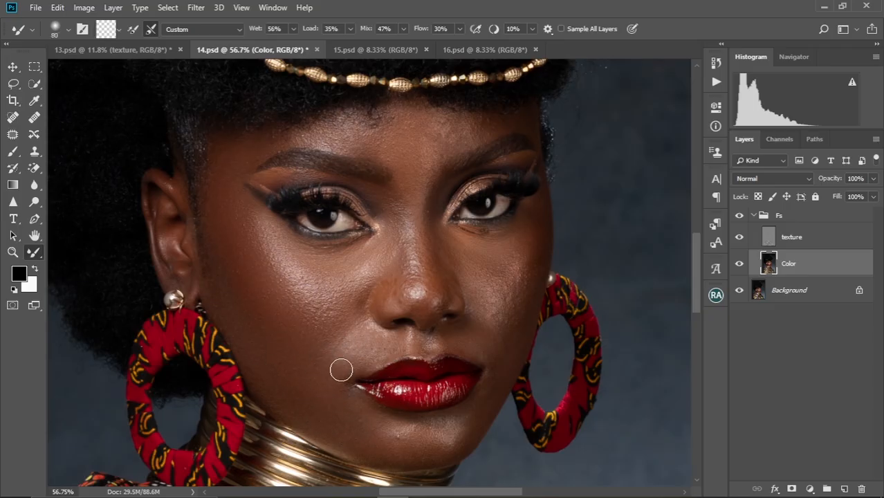
pyautogui.press(']')
pyautogui.press(']')
pyautogui.press(']')
# Step: Reduce the Mixer Brush to 60 px and blend the nose bridge between the eyes
pyautogui.press('[')
pyautogui.press('[')
pyautogui.press('[')
pyautogui.press('[')
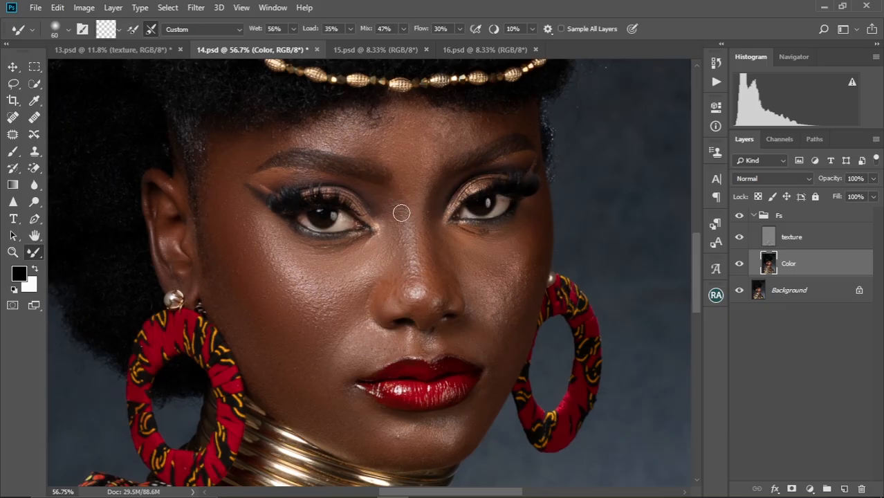
# Step: Smooth the forehead above the left eyebrow, bringing the Mixer Brush to 90 px
pyautogui.press(']')
pyautogui.press(']')
pyautogui.press(']')
pyautogui.press(']')
pyautogui.press(']')
pyautogui.press(']')
pyautogui.press('[')
pyautogui.press('[')
pyautogui.press('[')
pyautogui.press('[')
pyautogui.press(']')
pyautogui.press(']')
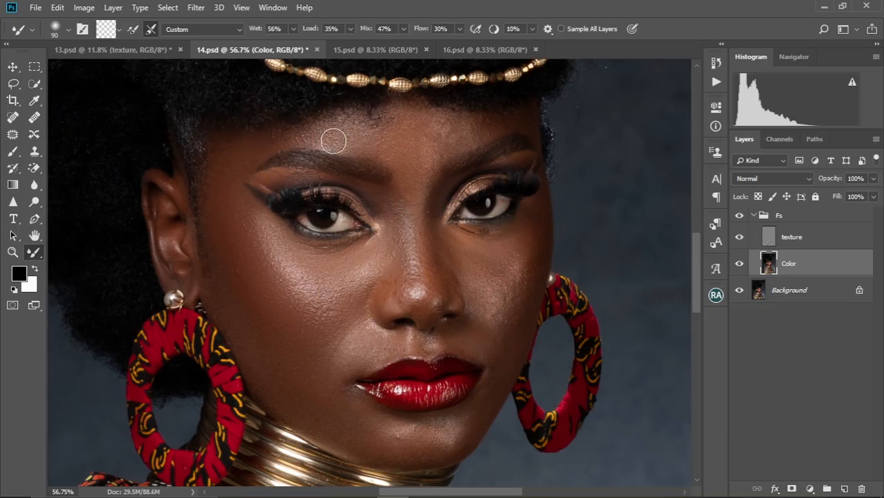
# Step: Blend the skin between the eyebrows at 100 px, and around the right eye with the Mixer Brush at 70 and 80 px
pyautogui.press(']')
pyautogui.press('[')
pyautogui.press('[')
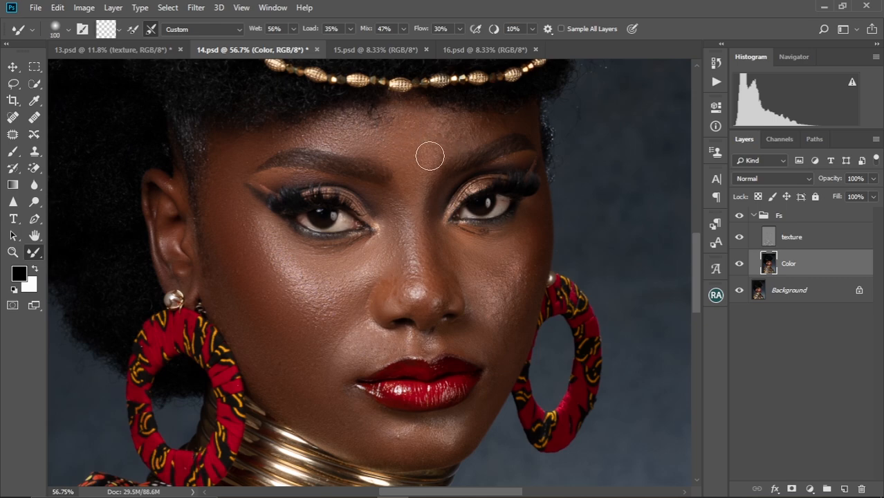
pyautogui.press('[')
pyautogui.press('[')
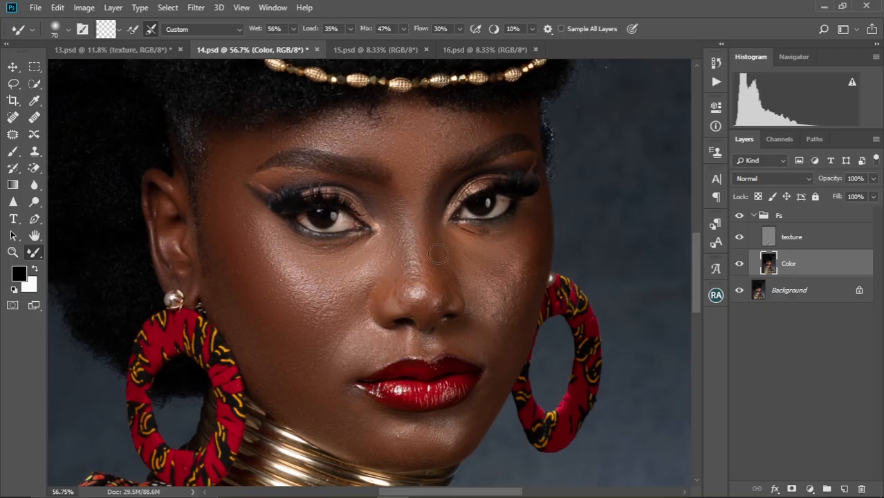
pyautogui.press(']')
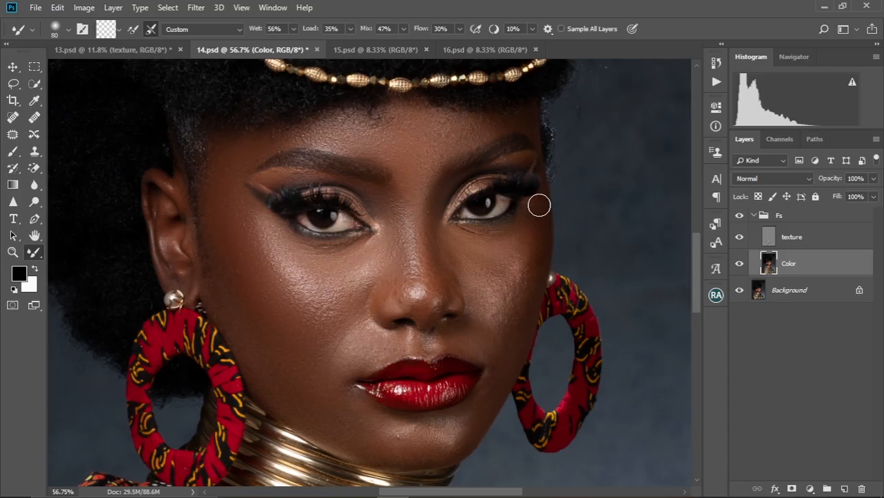
# Step: Toggle the Fs group's visibility to compare the smoothed skin with the original
pyautogui.click(739, 217)
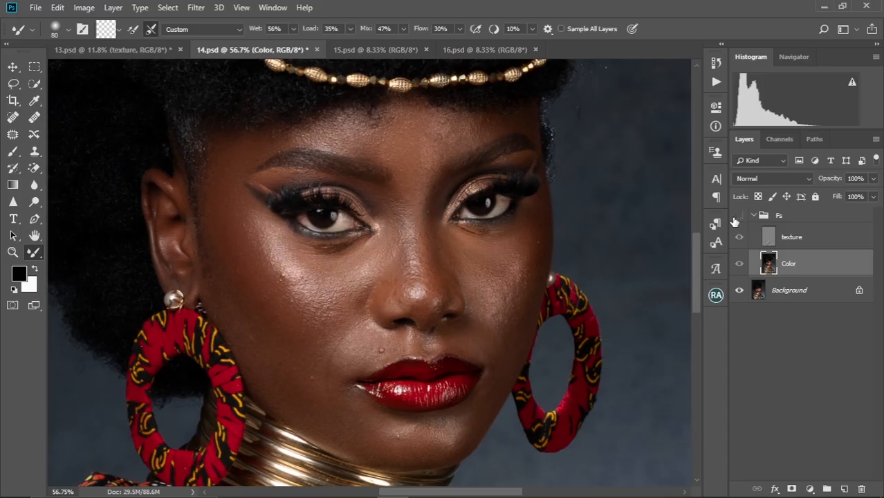
pyautogui.click(740, 218)
pyautogui.click(739, 217)
pyautogui.click(739, 218)
# Step: Smooth the right cheek with a 90 px Mixer Brush and refine the nose bridge at 60 px
pyautogui.press(']')
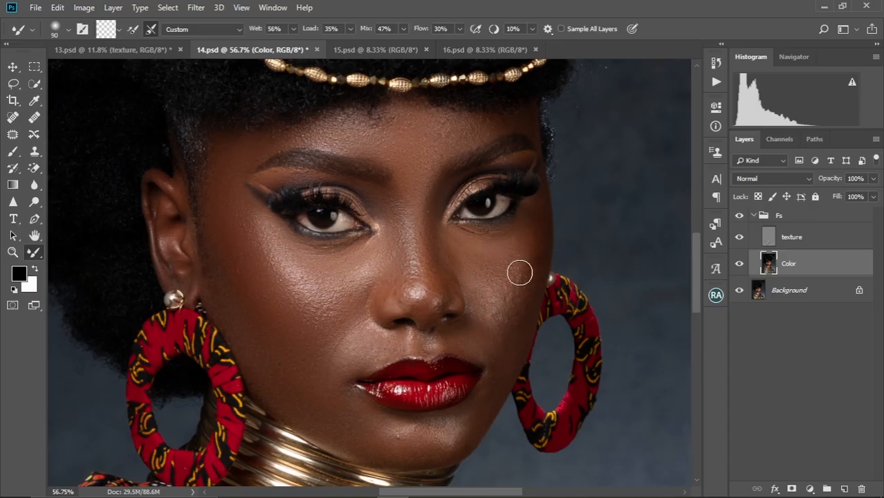
pyautogui.press('[')
pyautogui.press('[')
pyautogui.press('[')
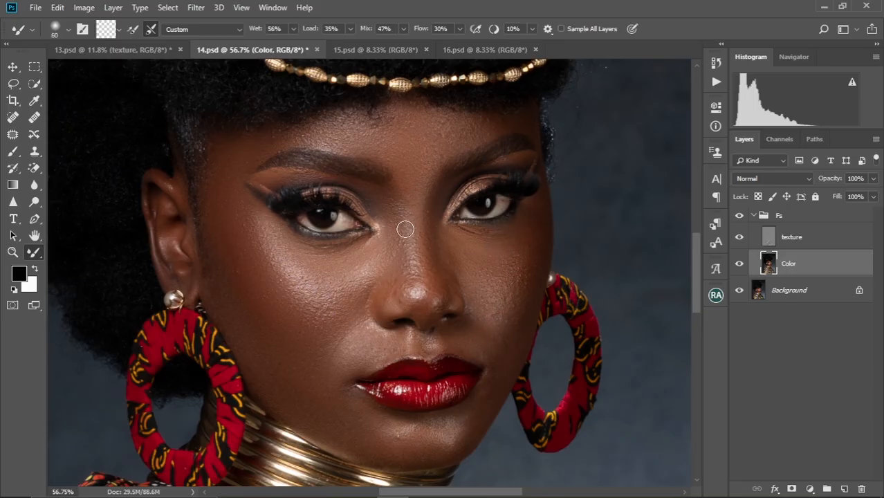
pyautogui.press('[')
pyautogui.press('[')
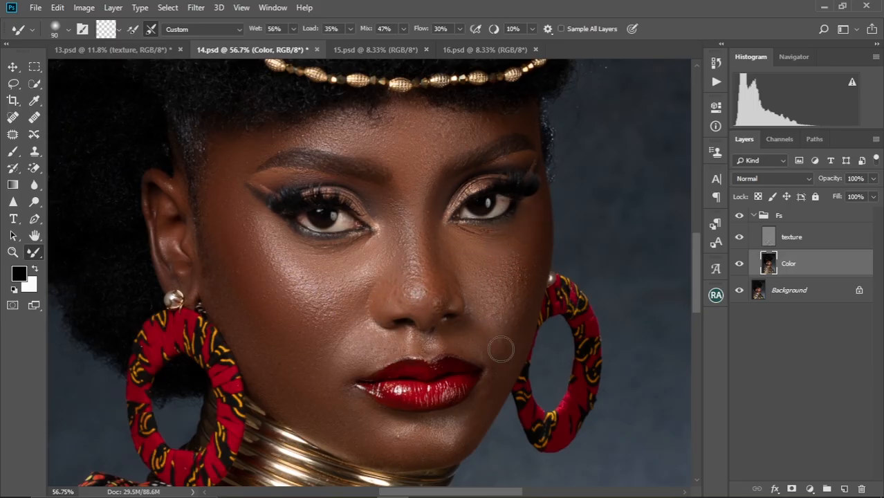
# Step: Blend the chin area below the lower lip with the Mixer Brush reduced to 50 px
pyautogui.press('[')
pyautogui.press('[')
pyautogui.press('[')
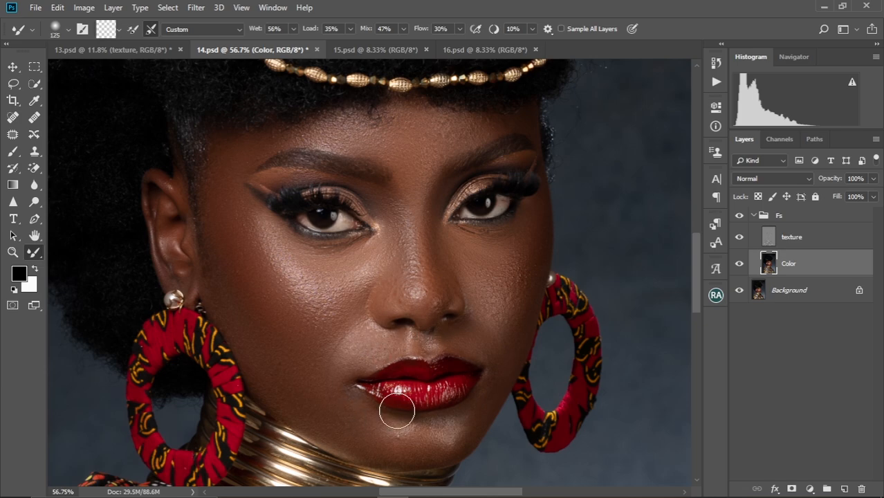
pyautogui.scroll(-2, 395, 411)
pyautogui.press(']')
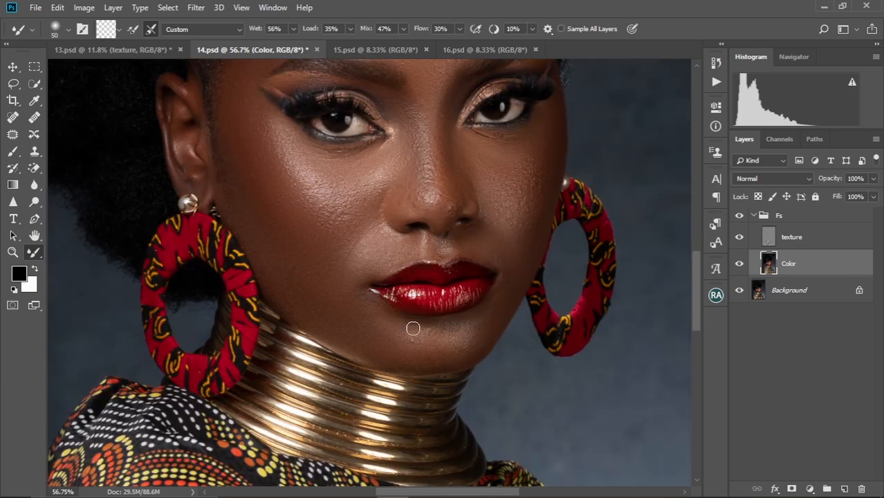
# Step: Smooth the tip and side of the nose, bringing the Mixer Brush to 60 px
pyautogui.scroll(2, 494, 282)
pyautogui.press(']')
pyautogui.press(']')
pyautogui.press(']')
pyautogui.press(']')
pyautogui.press(']')
pyautogui.press(']')
pyautogui.press('[')
pyautogui.press('[')
pyautogui.press('[')
pyautogui.press('[')
pyautogui.press('[')
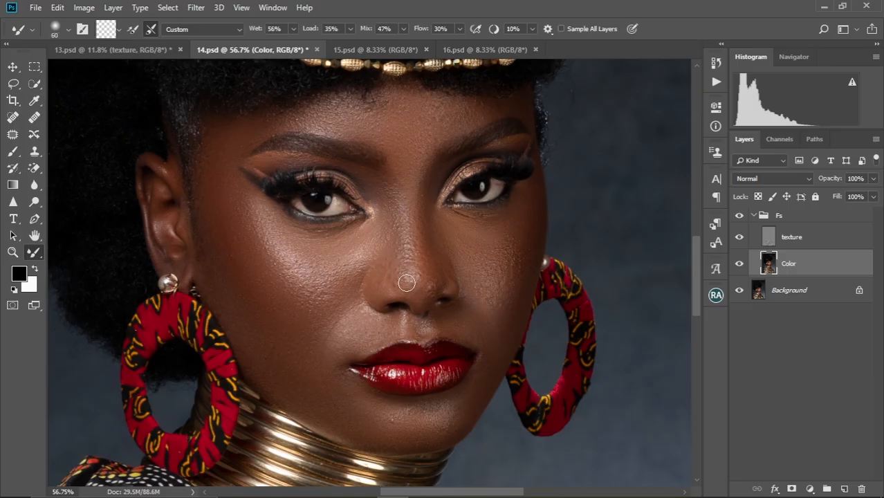
# Step: Blend the skin tones on the left ear with a 45 px Mixer Brush, then enlarge the brush to 80 px
pyautogui.press('[')
pyautogui.press('[')
pyautogui.press('[')
pyautogui.press('[')
pyautogui.press(']')
pyautogui.press(']')
pyautogui.press(']')
pyautogui.press(']')
pyautogui.press('[')
pyautogui.press('[')
pyautogui.press('[')
pyautogui.press('[')
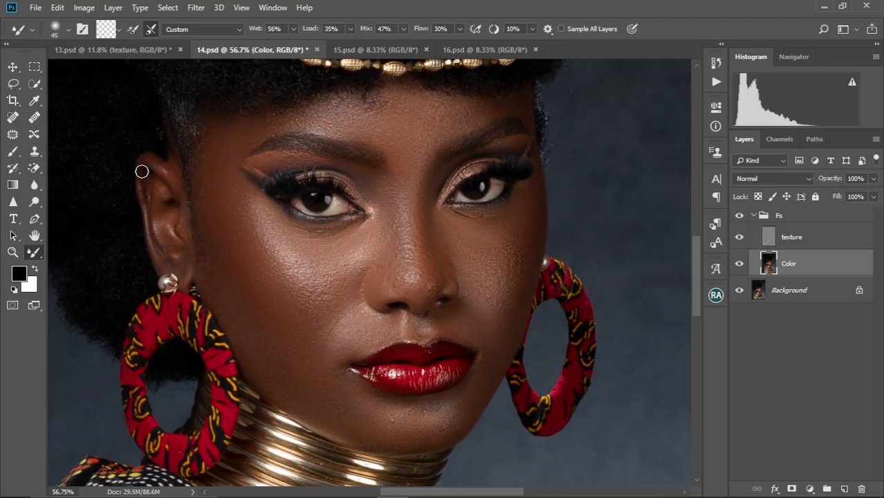
pyautogui.press(']')
pyautogui.press(']')
pyautogui.press(']')
pyautogui.press(']')
# Step: Compare the whole portrait with and without the Fs group to judge the skin smoothing
pyautogui.scroll(-8, 373, 306)
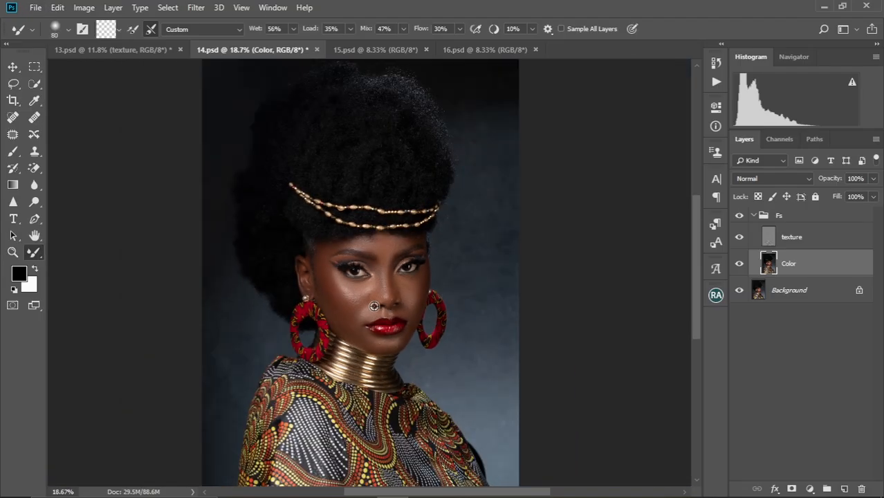
pyautogui.scroll(3, 392, 310)
pyautogui.scroll(2, 391, 311)
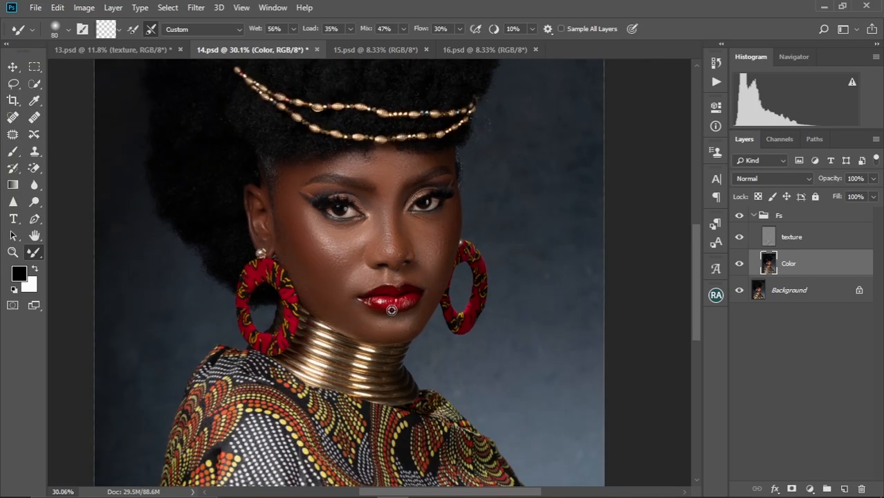
pyautogui.scroll(1, 415, 299)
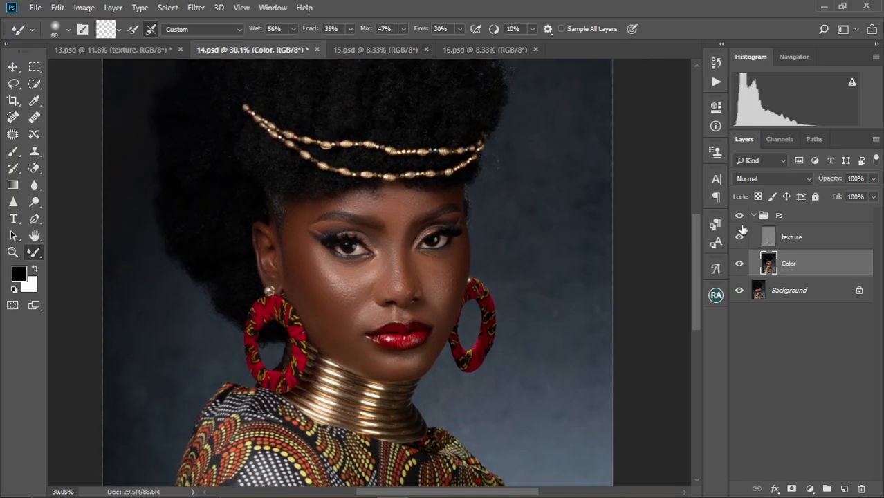
pyautogui.click(738, 218)
pyautogui.click(738, 217)
pyautogui.click(739, 217)
# Step: Smooth the left cheek and jaw area beside the mouth with larger Mixer Brush sizes of 150 and 175 px
pyautogui.scroll(5, 404, 338)
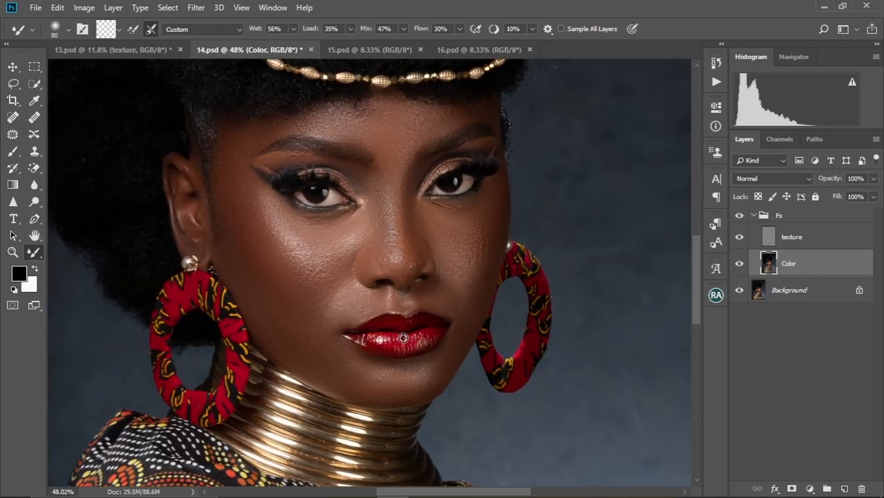
pyautogui.press(']')
pyautogui.press(']')
pyautogui.press(']')
pyautogui.press('[')
pyautogui.press('[')
pyautogui.press('[')
pyautogui.press(']')
pyautogui.press(']')
pyautogui.press(']')
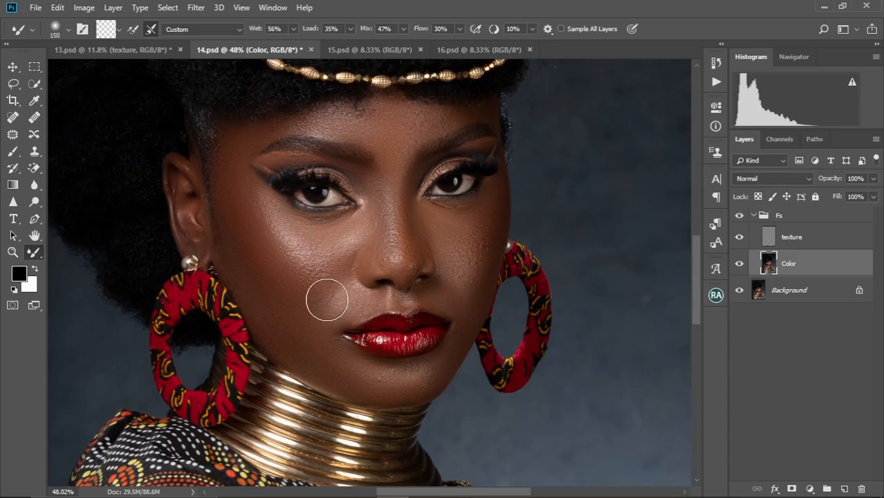
pyautogui.press(']')
pyautogui.press(']')
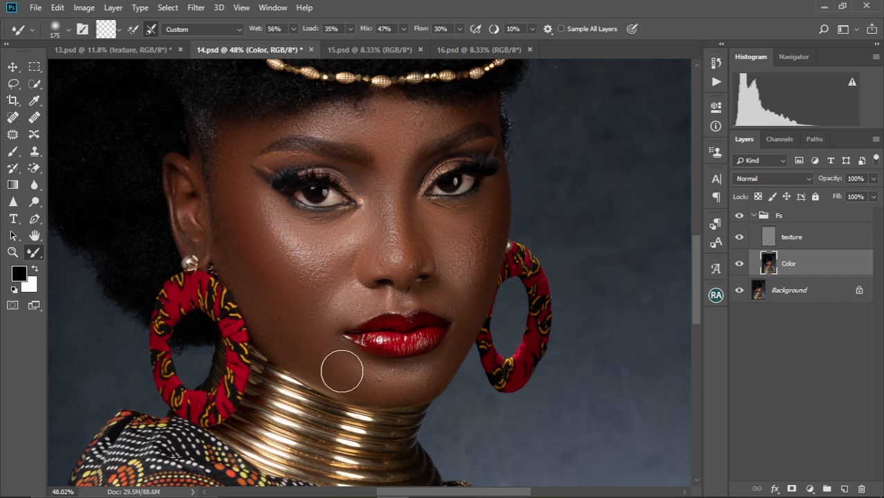
# Step: Inspect the smoothed face up close and make the texture layer in the Fs group active
pyautogui.scroll(-5, 435, 269)
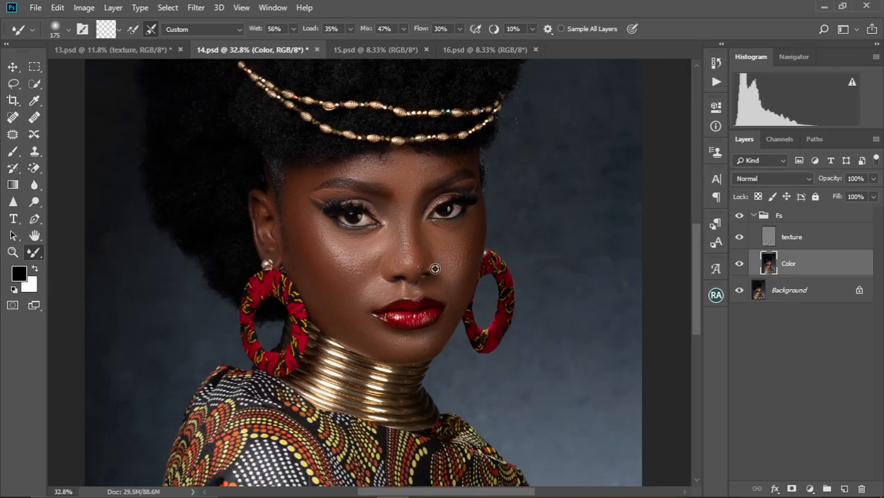
pyautogui.scroll(8, 443, 265)
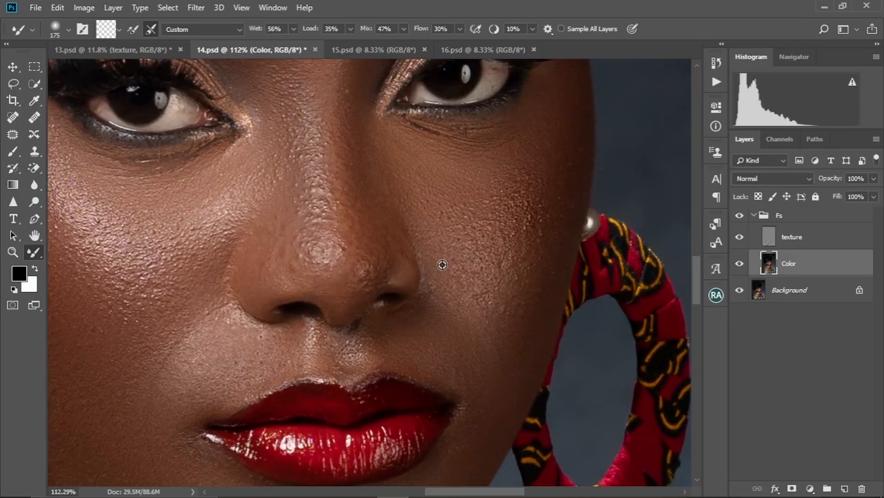
pyautogui.moveTo(442, 258); pyautogui.dragTo(517, 308)
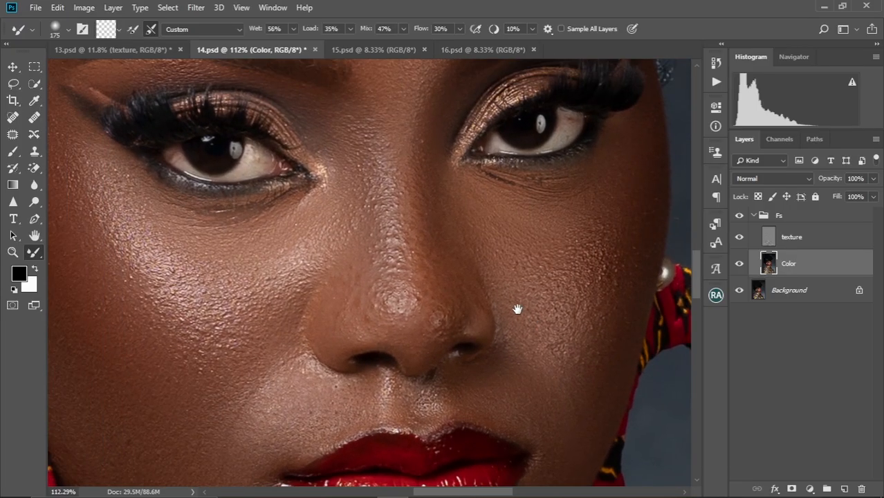
pyautogui.moveTo(429, 283)
pyautogui.mouseDown()
pyautogui.moveTo(490, 264)
pyautogui.moveTo(458, 248)
pyautogui.mouseUp()
pyautogui.scroll(-5, 490, 259)
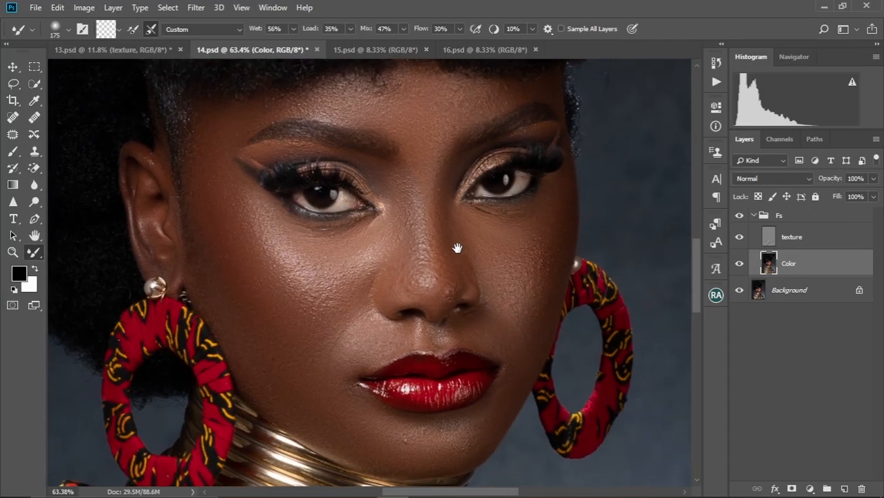
pyautogui.click(794, 236)
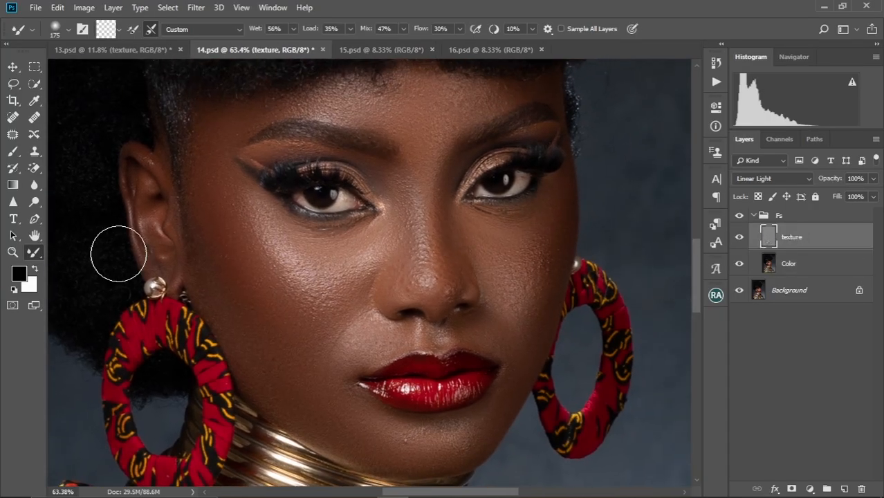
# Step: Heal uneven texture on the nose bridge and between the brows with a 10 px Spot Healing Brush on the texture layer
pyautogui.click(13, 118)
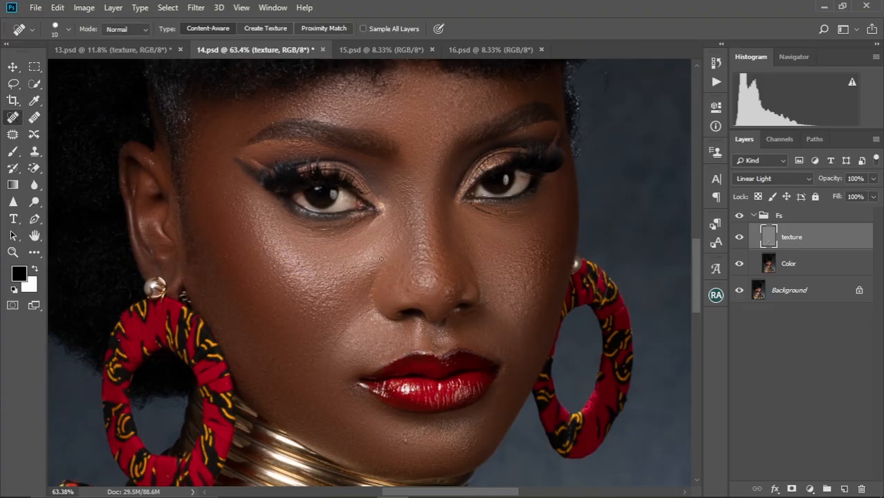
pyautogui.scroll(3, 435, 253)
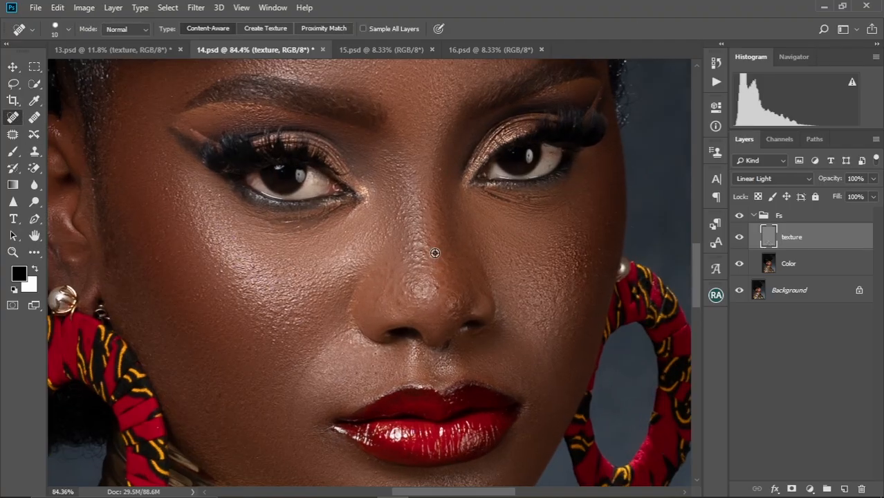
pyautogui.scroll(1, 435, 253)
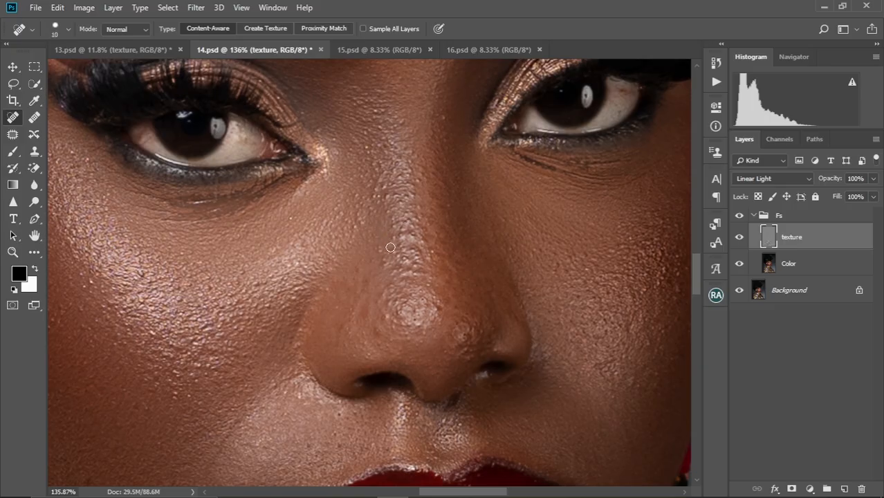
pyautogui.moveTo(390, 247); pyautogui.dragTo(394, 236)
pyautogui.moveTo(342, 230); pyautogui.dragTo(343, 239)
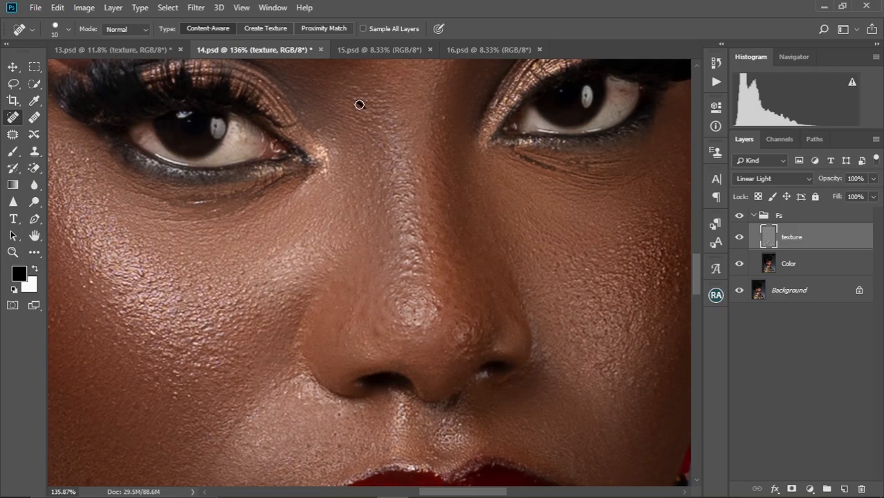
pyautogui.moveTo(359, 105); pyautogui.dragTo(357, 95)
pyautogui.moveTo(405, 181)
pyautogui.mouseDown()
pyautogui.moveTo(417, 212)
pyautogui.moveTo(411, 186)
pyautogui.mouseUp()
pyautogui.moveTo(409, 194); pyautogui.dragTo(413, 198)
# Step: Heal the rough spots on the nose tip, around the nostrils and above the upper lip with the Spot Healing Brush
pyautogui.scroll(-3, 427, 225)
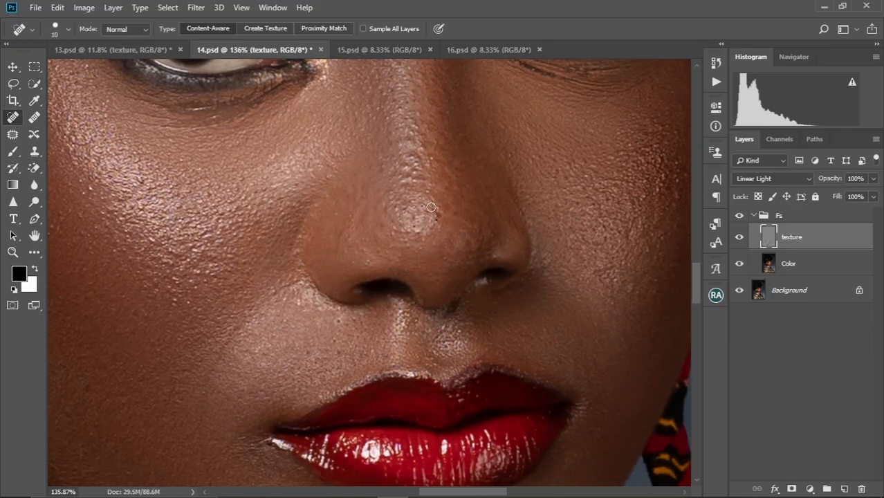
pyautogui.moveTo(412, 162); pyautogui.dragTo(411, 153)
pyautogui.moveTo(496, 205); pyautogui.dragTo(427, 125)
pyautogui.moveTo(335, 242)
pyautogui.mouseDown()
pyautogui.moveTo(338, 227)
pyautogui.moveTo(316, 261)
pyautogui.mouseUp()
pyautogui.moveTo(334, 244); pyautogui.dragTo(375, 261)
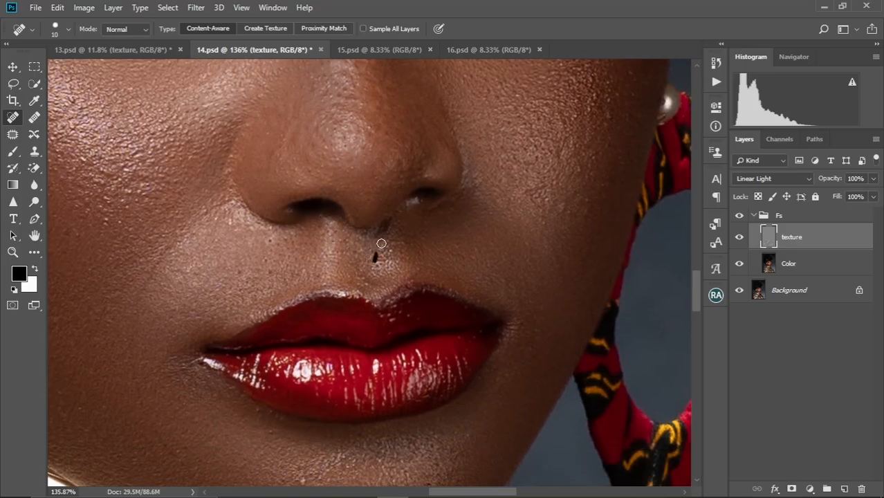
pyautogui.click(413, 201)
pyautogui.moveTo(410, 134); pyautogui.dragTo(370, 236)
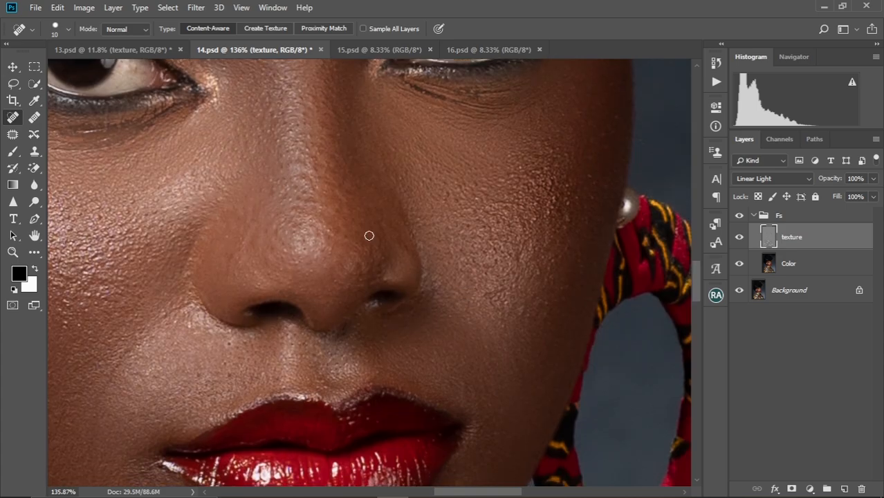
# Step: Heal the coarse pores and bumps on the upper right cheek, between the nose and the face edge
pyautogui.moveTo(478, 190); pyautogui.dragTo(427, 219)
pyautogui.moveTo(458, 211)
pyautogui.mouseDown()
pyautogui.moveTo(466, 208)
pyautogui.moveTo(422, 227)
pyautogui.mouseUp()
pyautogui.moveTo(405, 228)
pyautogui.mouseDown()
pyautogui.moveTo(358, 248)
pyautogui.moveTo(410, 216)
pyautogui.moveTo(414, 251)
pyautogui.moveTo(453, 231)
pyautogui.mouseUp()
pyautogui.moveTo(462, 221)
pyautogui.mouseDown()
pyautogui.moveTo(471, 227)
pyautogui.moveTo(475, 216)
pyautogui.mouseUp()
pyautogui.moveTo(500, 184); pyautogui.dragTo(500, 194)
pyautogui.moveTo(497, 227)
pyautogui.mouseDown()
pyautogui.moveTo(498, 239)
pyautogui.moveTo(480, 236)
pyautogui.mouseUp()
pyautogui.moveTo(505, 208); pyautogui.dragTo(506, 217)
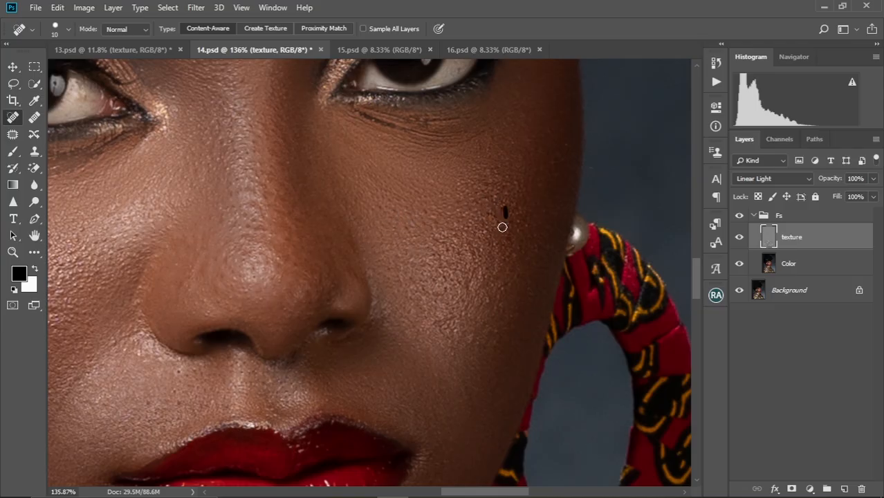
# Step: Heal the remaining texture spots on the lower right cheek beside the nostril and above the mouth corner
pyautogui.moveTo(482, 271); pyautogui.dragTo(482, 276)
pyautogui.moveTo(472, 241); pyautogui.dragTo(466, 282)
pyautogui.moveTo(448, 322)
pyautogui.mouseDown()
pyautogui.moveTo(437, 324)
pyautogui.moveTo(448, 331)
pyautogui.mouseUp()
pyautogui.moveTo(468, 297); pyautogui.dragTo(458, 227)
pyautogui.moveTo(463, 268); pyautogui.dragTo(458, 274)
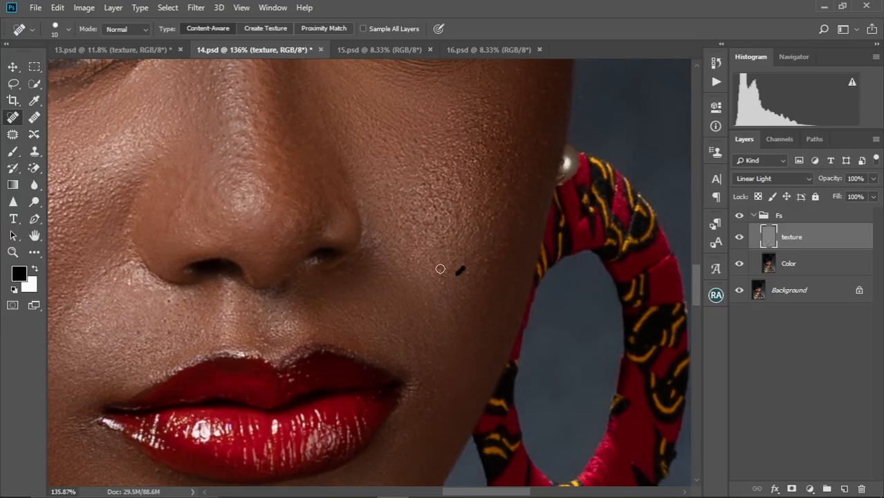
# Step: Remove the fine lines under both eyes with the Spot Healing Brush, using 15 px on the right and 25 px on the left
pyautogui.scroll(2, 470, 256)
pyautogui.scroll(2, 432, 195)
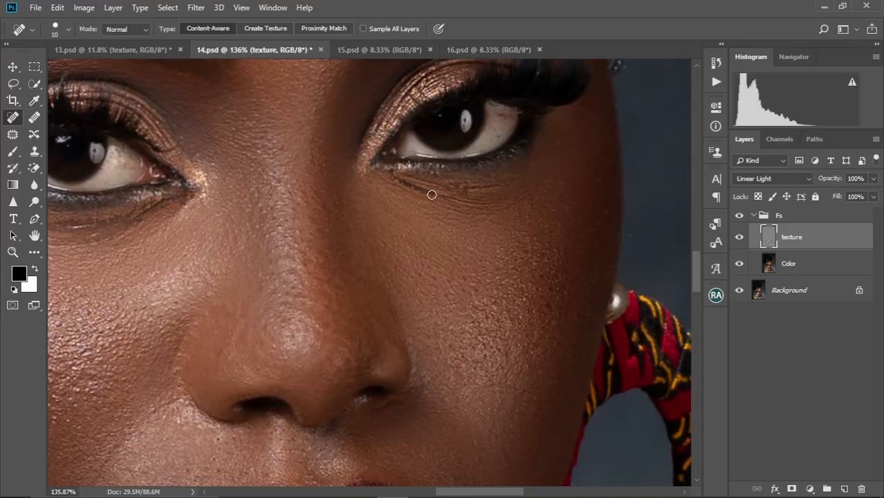
pyautogui.press(']')
pyautogui.moveTo(428, 194); pyautogui.dragTo(396, 178)
pyautogui.moveTo(461, 187)
pyautogui.mouseDown()
pyautogui.moveTo(487, 187)
pyautogui.moveTo(463, 210)
pyautogui.mouseUp()
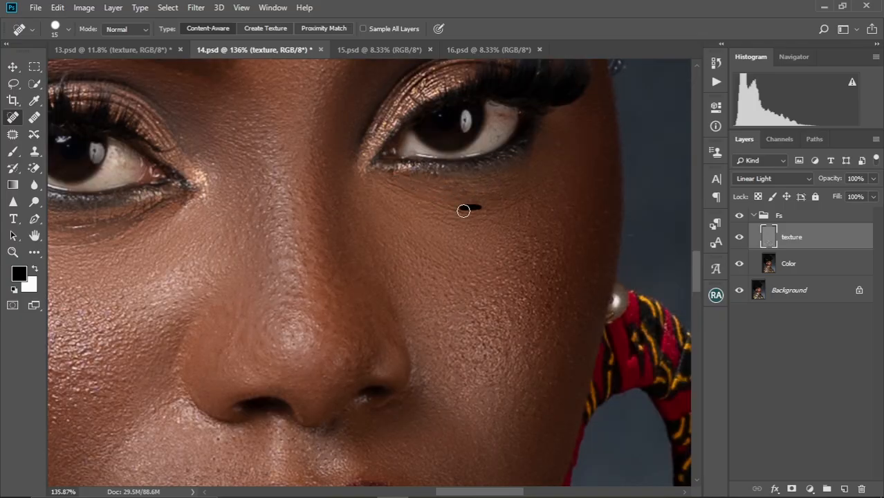
pyautogui.hscroll(-6, 498, 208)
pyautogui.press(']')
pyautogui.press(']')
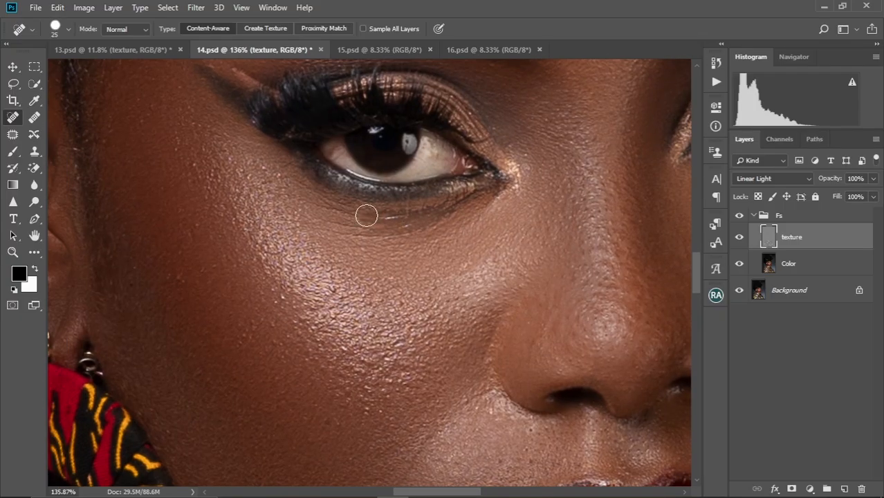
pyautogui.moveTo(407, 236); pyautogui.dragTo(427, 230)
# Step: Compare the portrait with and without the Fs group to judge the texture healing
pyautogui.scroll(-8, 408, 243)
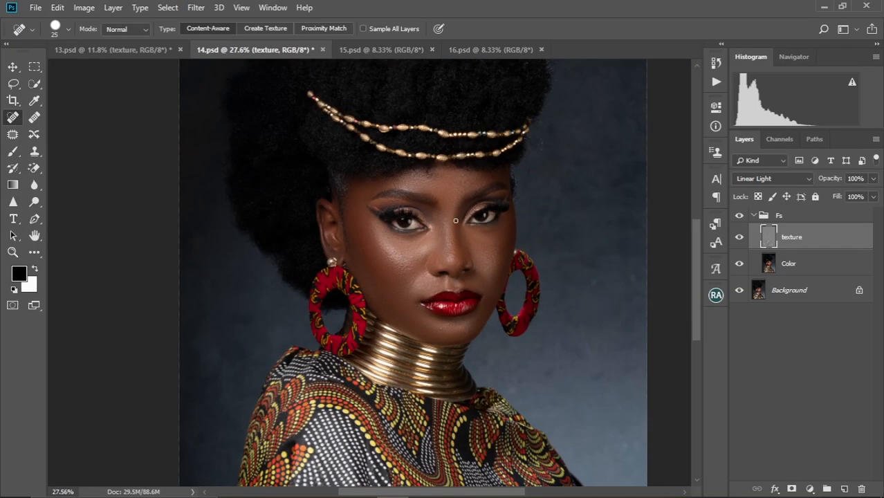
pyautogui.moveTo(454, 279); pyautogui.dragTo(455, 249)
pyautogui.scroll(5, 456, 250)
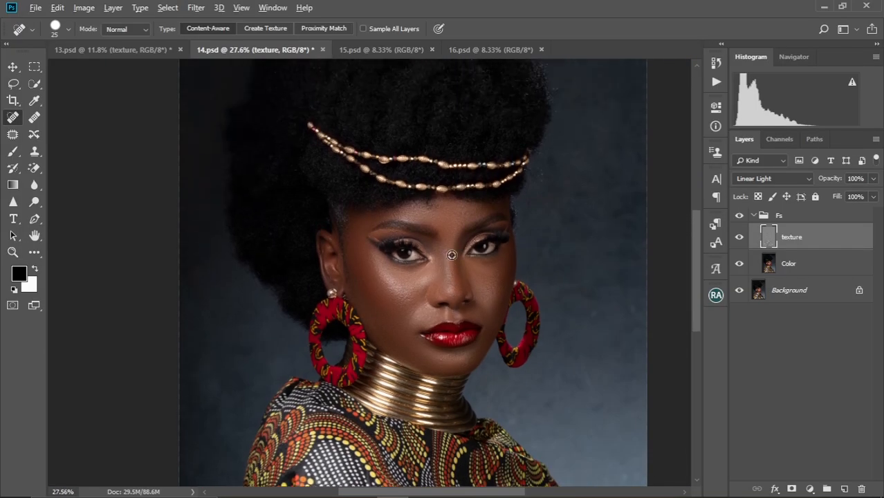
pyautogui.scroll(-3, 440, 273)
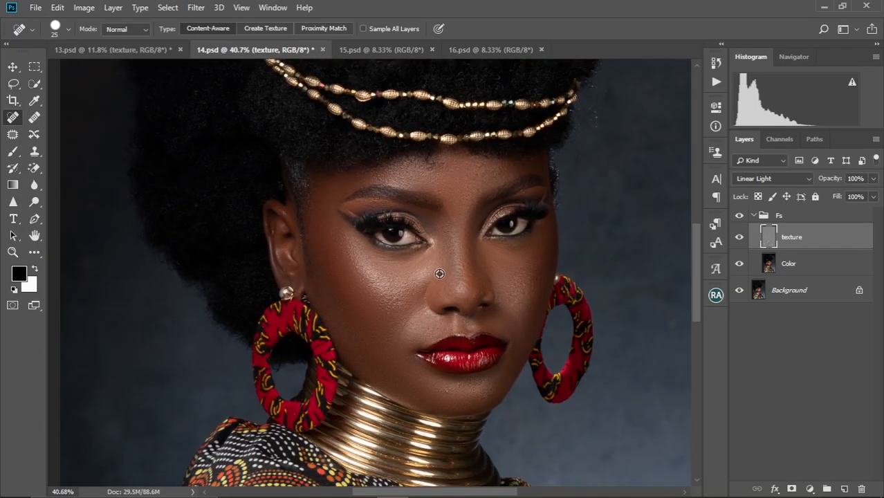
pyautogui.click(739, 217)
pyautogui.click(739, 218)
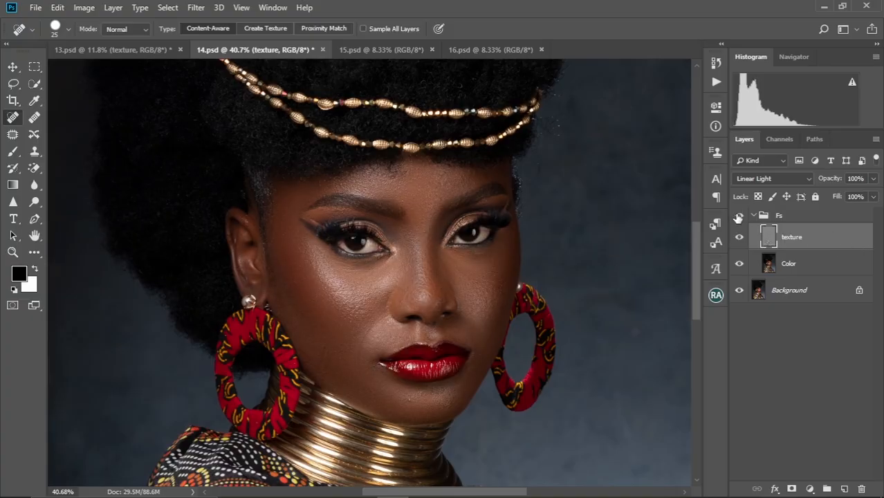
# Step: Blend the skin tones under the eyes on the Color layer with the Mixer Brush at 40 px and 45 px
pyautogui.scroll(5, 385, 285)
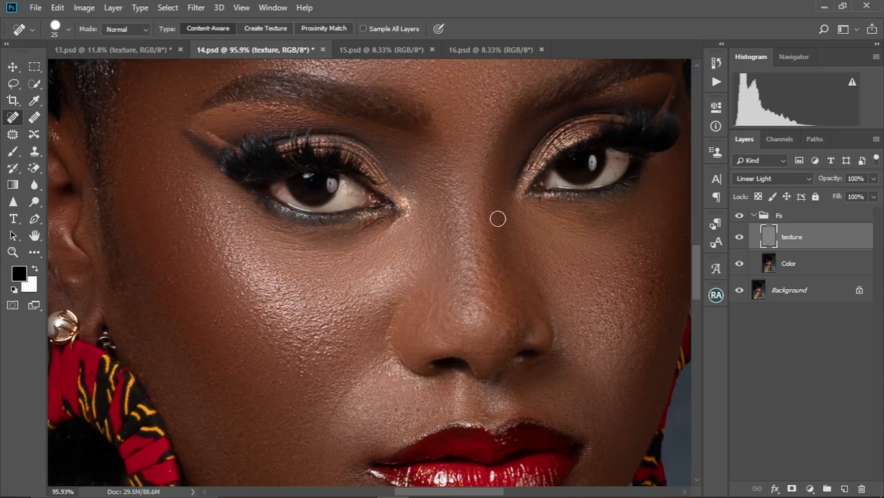
pyautogui.moveTo(455, 232); pyautogui.dragTo(395, 220)
pyautogui.click(790, 272)
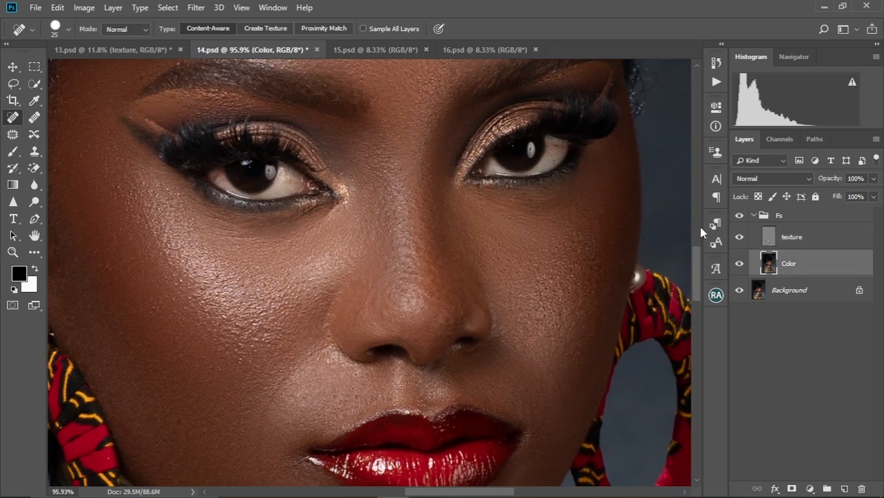
pyautogui.press('b')
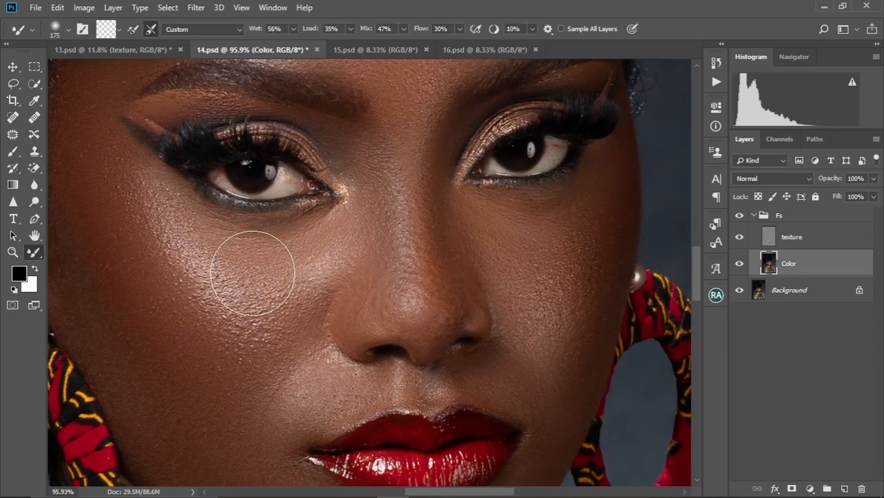
pyautogui.press('[')
pyautogui.press('[')
pyautogui.press('[')
pyautogui.press('[')
pyautogui.press('[')
pyautogui.press('[')
pyautogui.press('[')
pyautogui.press('[')
pyautogui.press('[')
pyautogui.press('[')
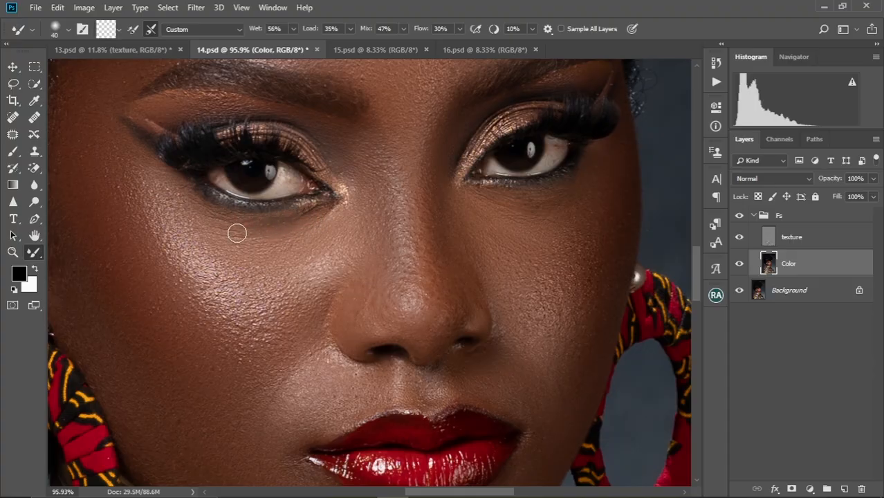
pyautogui.moveTo(514, 220); pyautogui.dragTo(400, 242)
pyautogui.press(']')
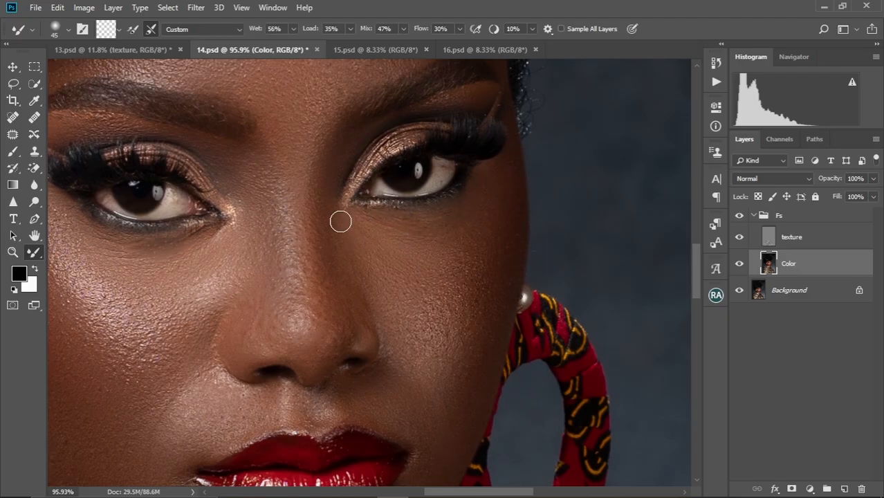
# Step: Toggle the Fs group off and on to check the under-eye blending against the original portrait
pyautogui.scroll(-10, 340, 221)
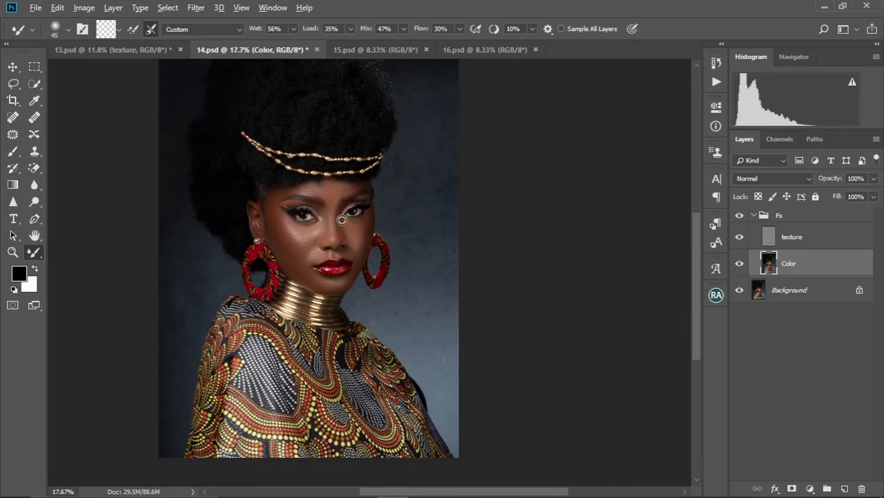
pyautogui.scroll(5, 342, 219)
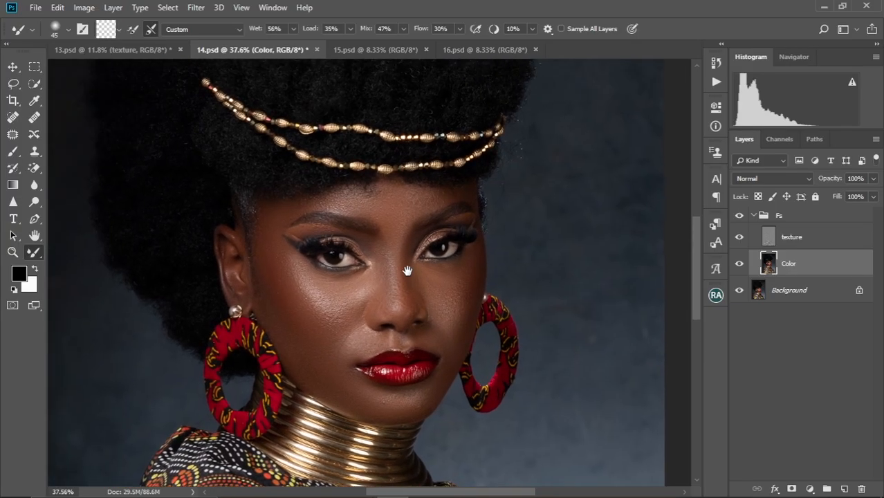
pyautogui.moveTo(387, 222); pyautogui.dragTo(394, 247)
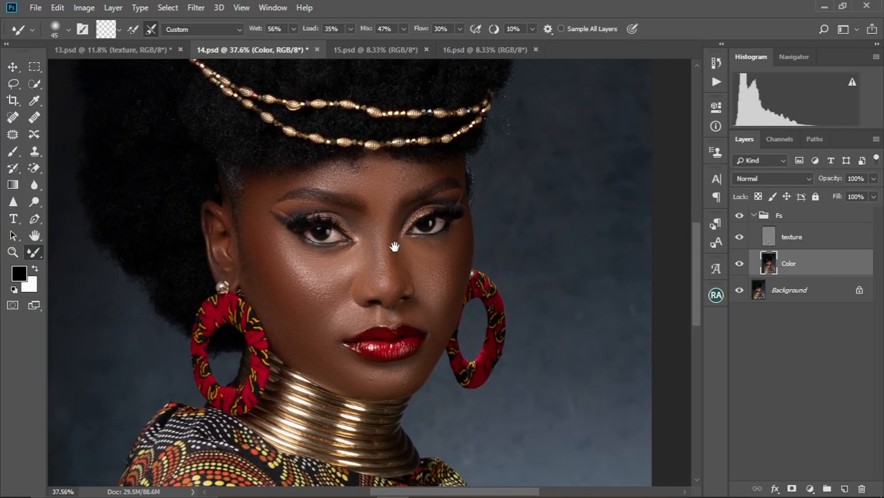
pyautogui.click(740, 215)
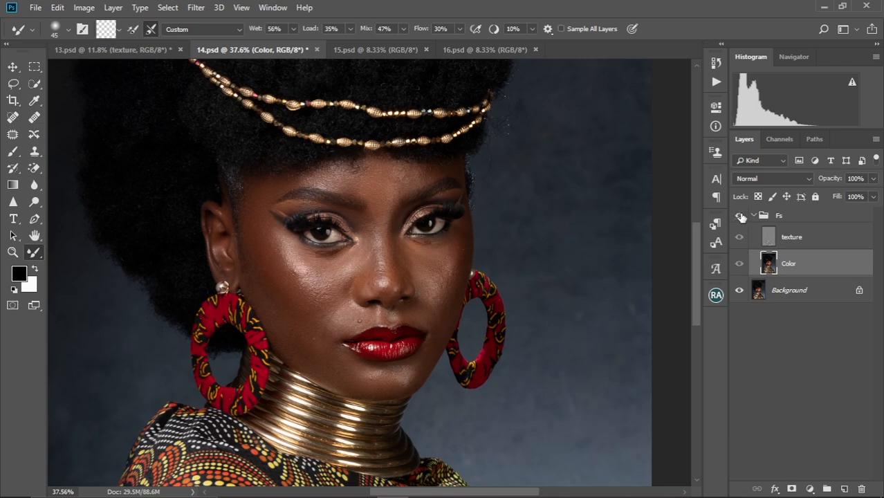
pyautogui.click(739, 216)
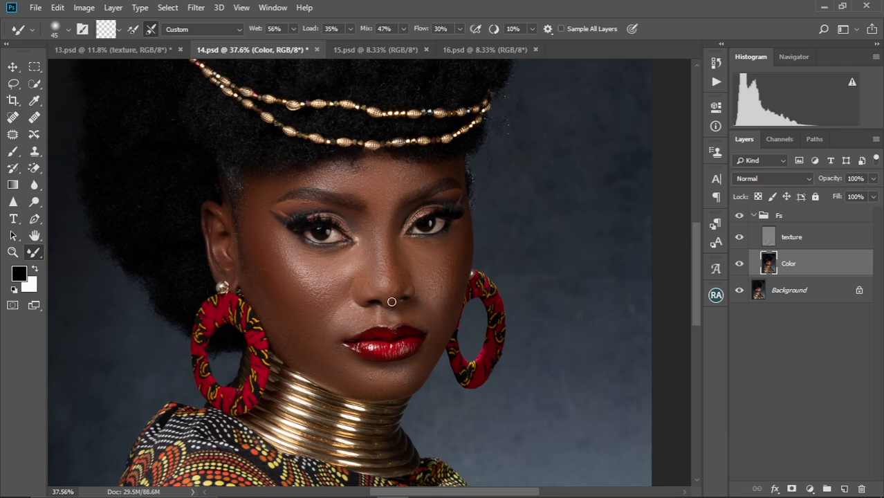
# Step: Heal the blemishes on the chin below the lips with a 9 px Spot Healing Brush on the texture layer
pyautogui.scroll(4, 387, 298)
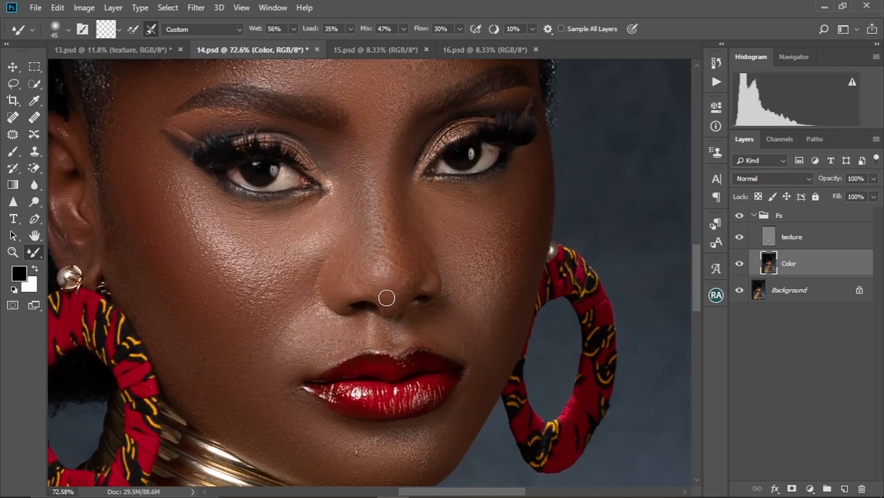
pyautogui.moveTo(295, 275); pyautogui.dragTo(294, 193)
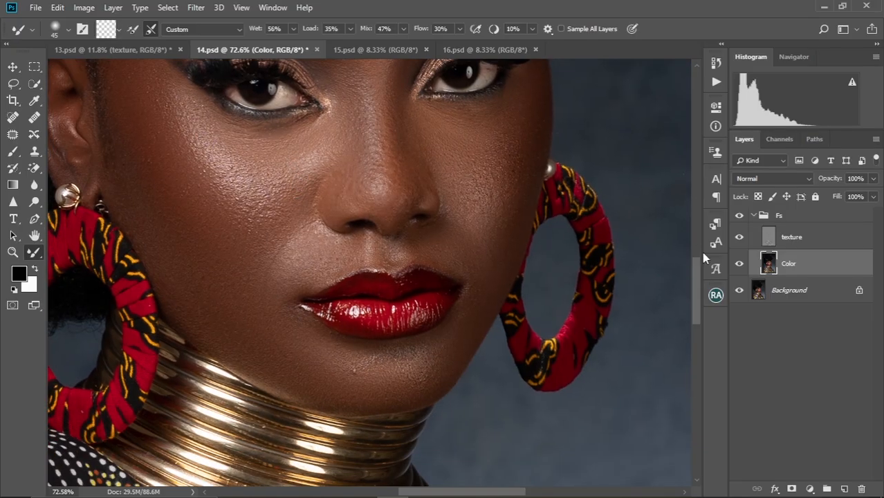
pyautogui.click(803, 237)
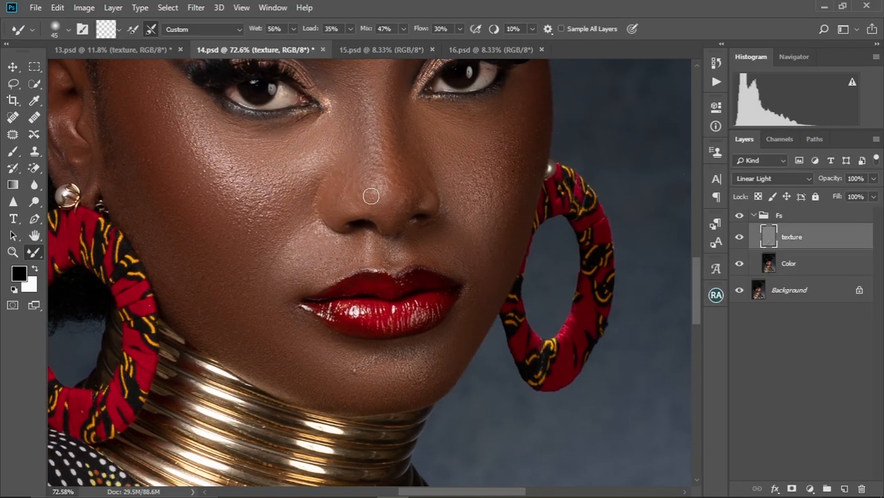
pyautogui.click(12, 118)
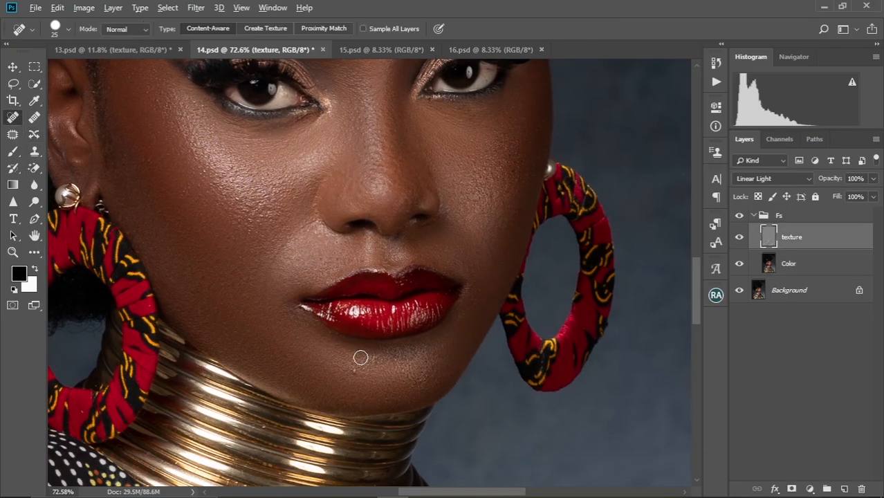
pyautogui.scroll(2, 361, 357)
pyautogui.scroll(-2, 328, 290)
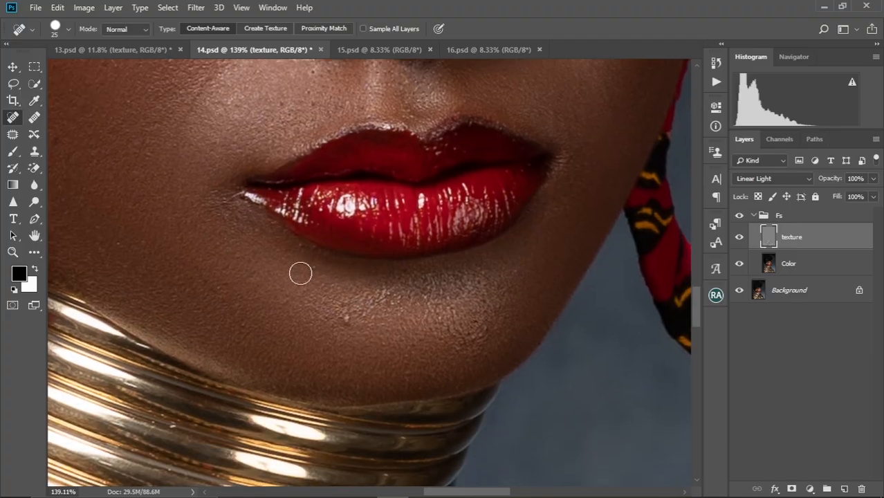
pyautogui.press('[')
pyautogui.press('[')
pyautogui.press('[')
pyautogui.press('[')
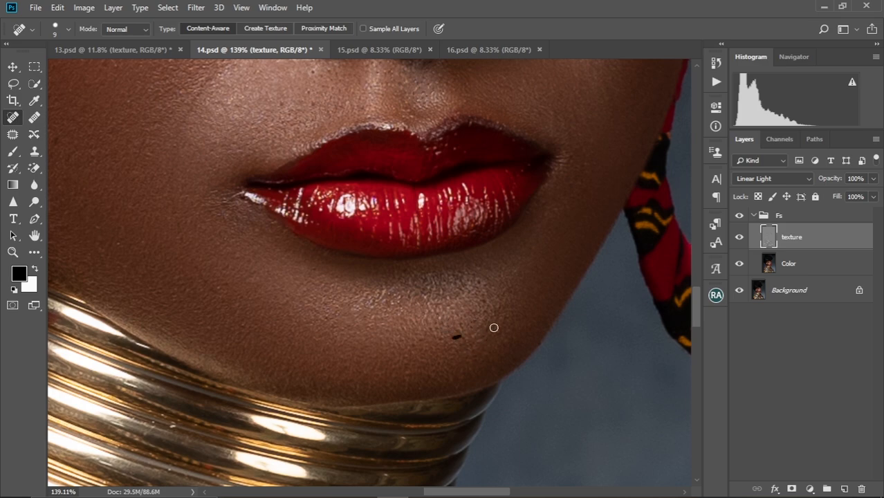
# Step: Review the retouched skin on the chin, the face and the whole portrait at several magnifications
pyautogui.scroll(-4, 456, 344)
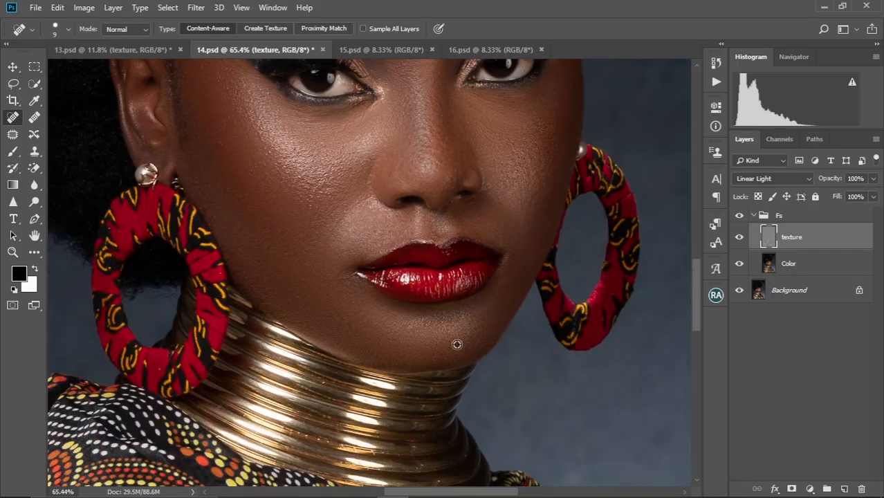
pyautogui.moveTo(456, 315)
pyautogui.mouseDown()
pyautogui.moveTo(438, 371)
pyautogui.moveTo(422, 326)
pyautogui.mouseUp()
pyautogui.scroll(-2, 423, 326)
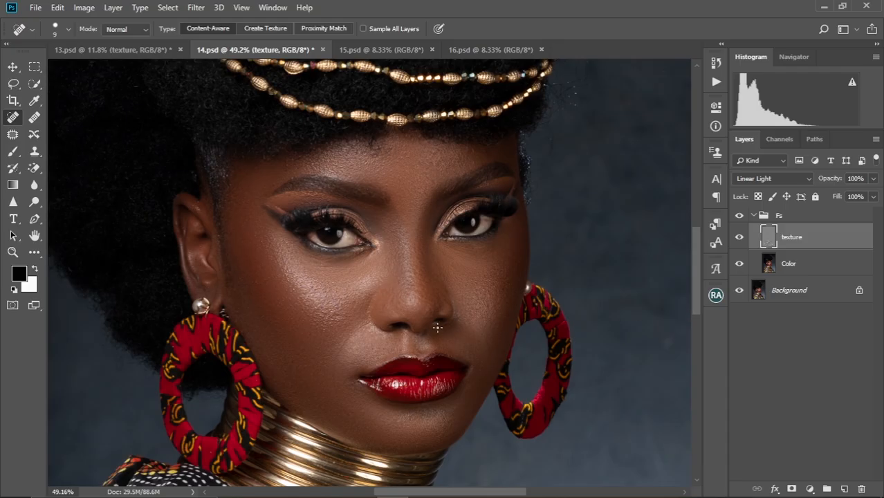
pyautogui.scroll(-2, 419, 327)
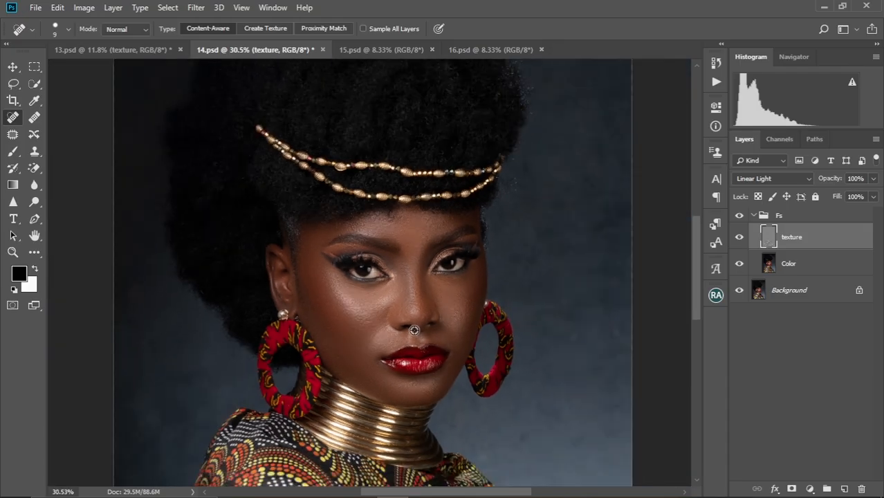
pyautogui.moveTo(428, 341); pyautogui.dragTo(396, 298)
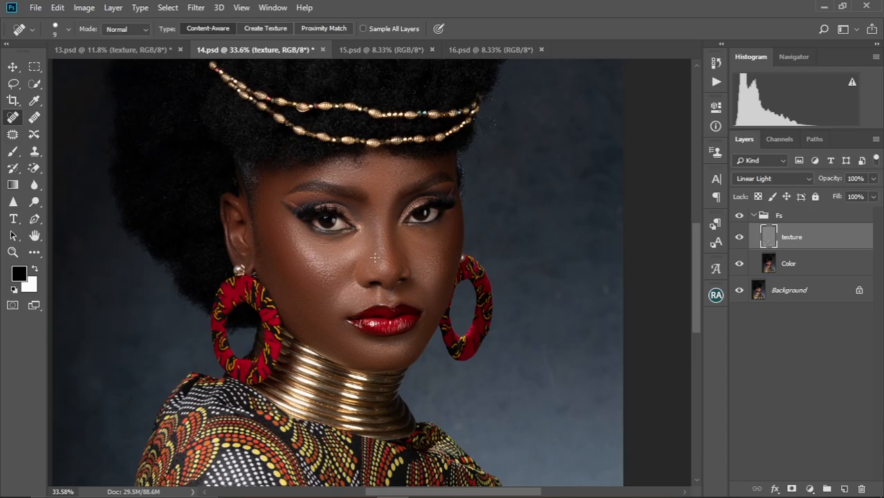
pyautogui.scroll(-5, 375, 258)
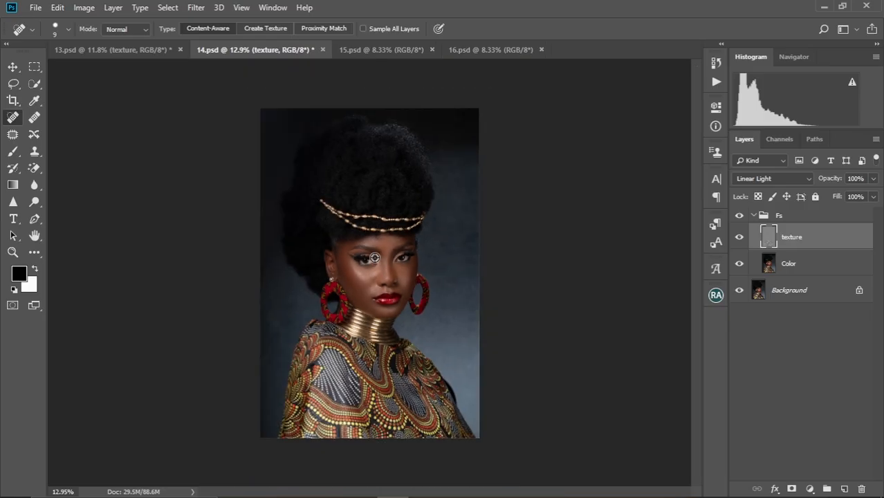
pyautogui.scroll(5, 375, 258)
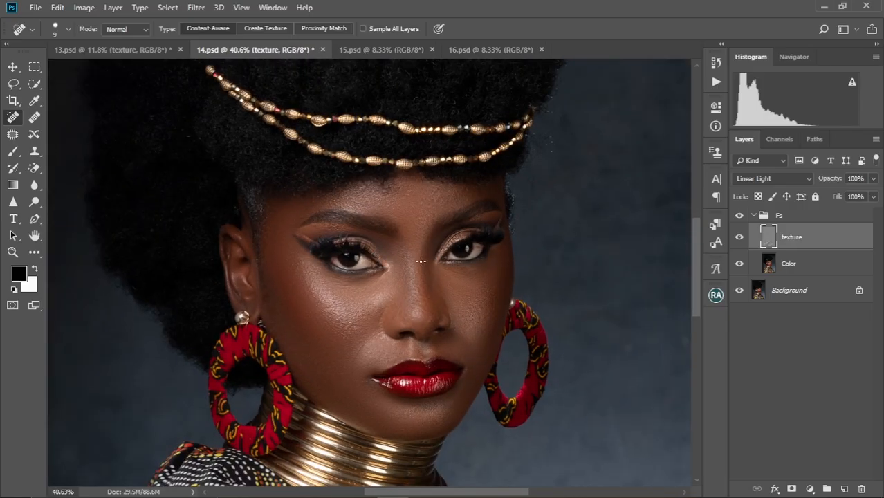